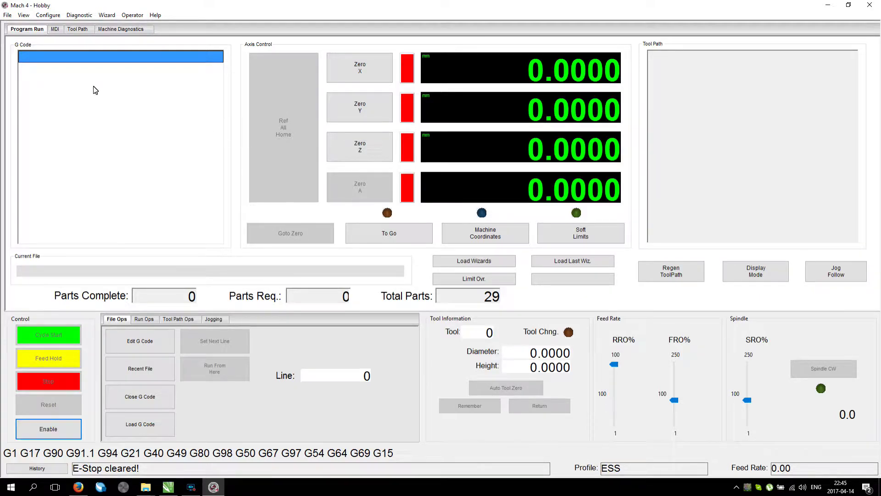
Step: Check the Counts Per Unit for Motor0 and Motor1 (189) in Mach's Motors configuration
{"action": "left_click", "coordinate": [48, 15]}
{"action": "left_click", "coordinate": [51, 34]}
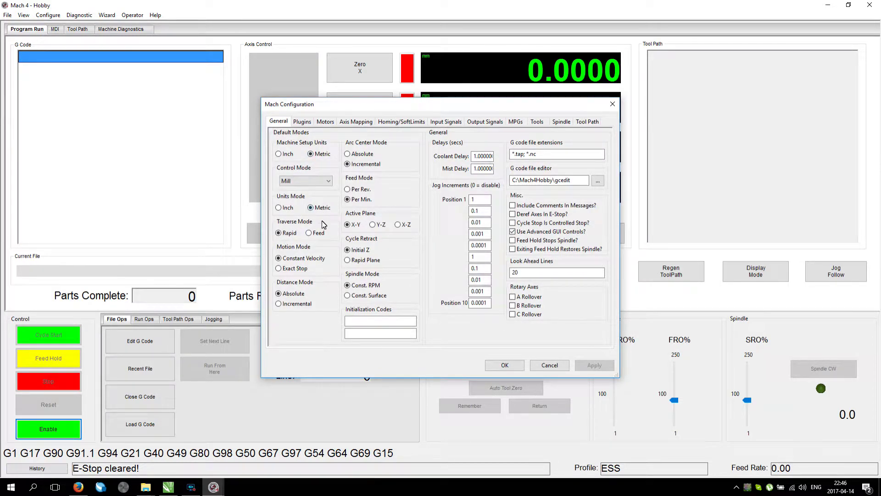
{"action": "left_click", "coordinate": [326, 122]}
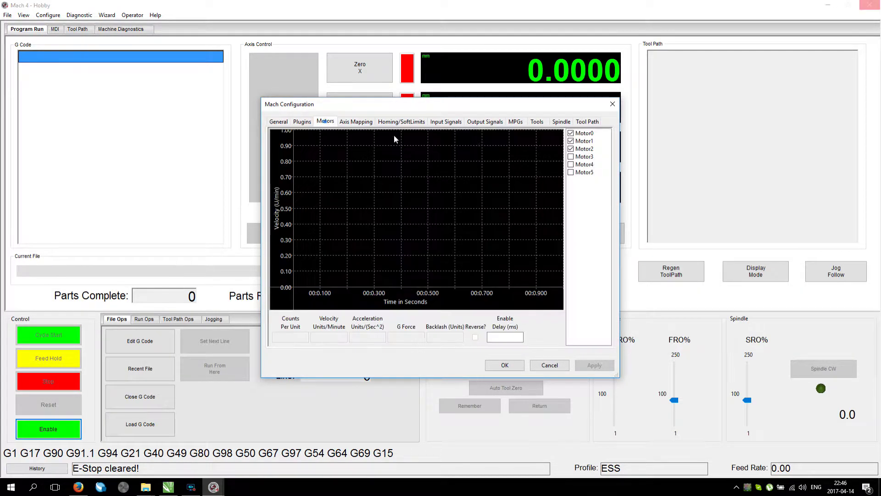
{"action": "left_click", "coordinate": [581, 134]}
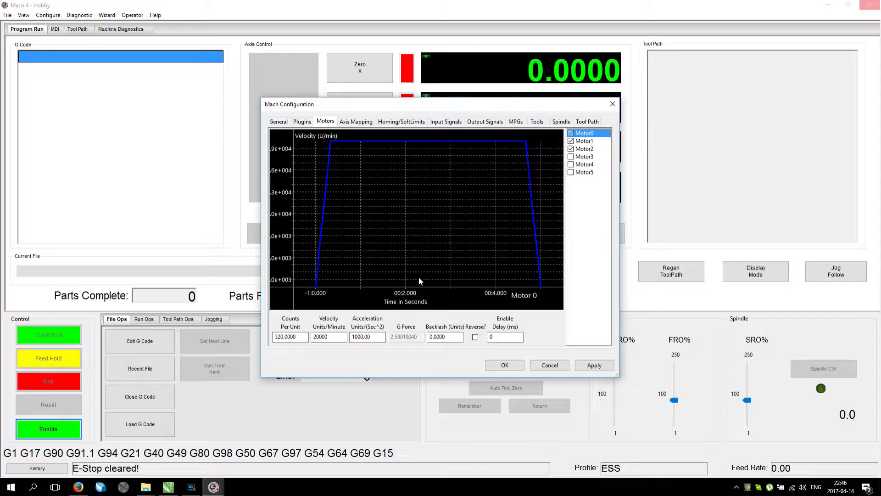
{"action": "left_click_drag", "start_coordinate": [305, 337], "coordinate": [273, 337]}
{"action": "left_click", "coordinate": [584, 141]}
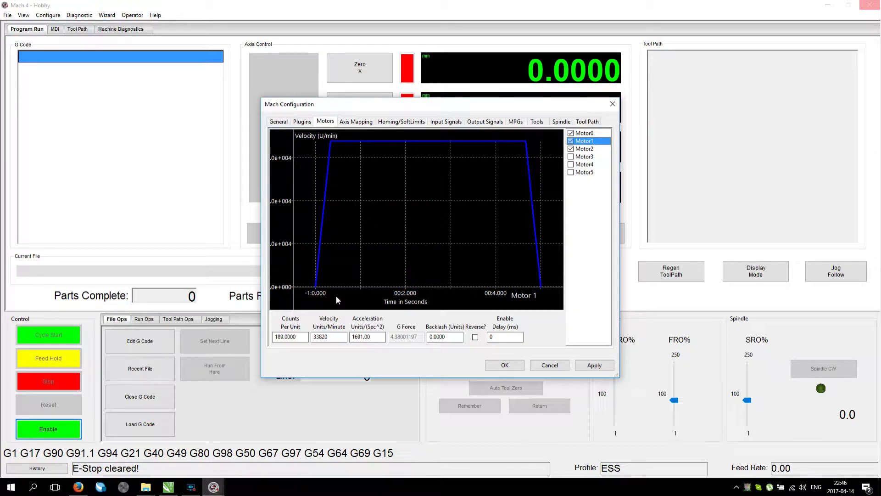
{"action": "left_click_drag", "start_coordinate": [299, 337], "coordinate": [265, 338]}
Step: Apply and close the configuration, then load the PATERN.tap G-code file
{"action": "left_click", "coordinate": [594, 365]}
{"action": "left_click", "coordinate": [505, 365]}
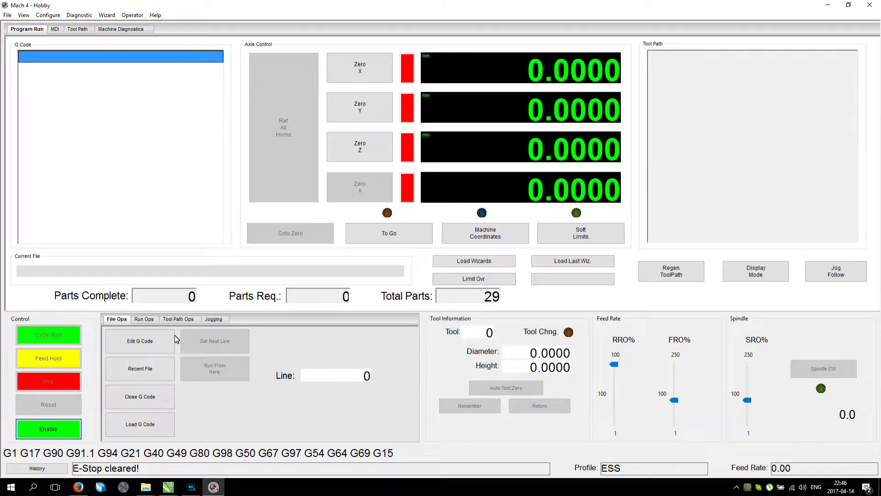
{"action": "left_click", "coordinate": [132, 433]}
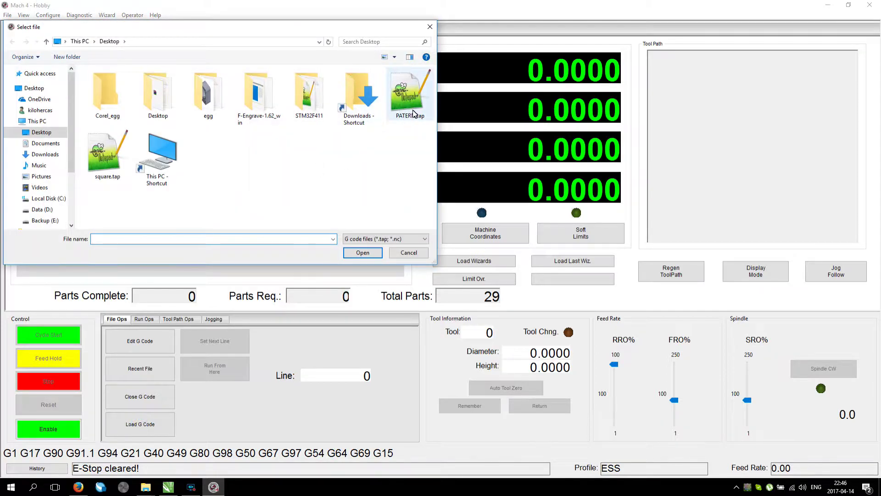
{"action": "left_click", "coordinate": [410, 109]}
{"action": "double_click", "coordinate": [410, 109]}
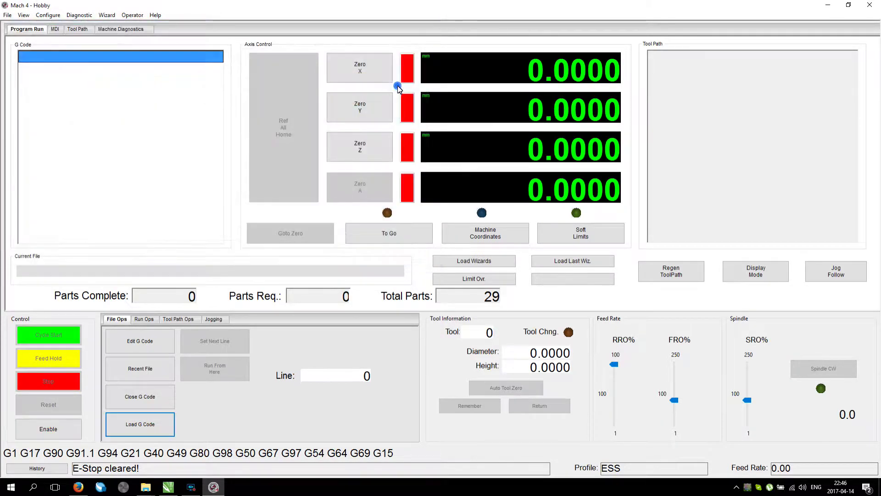
Step: Replace PATERN.tap with square.tap and enable the machine
{"action": "left_click", "coordinate": [143, 407]}
{"action": "left_click", "coordinate": [142, 421]}
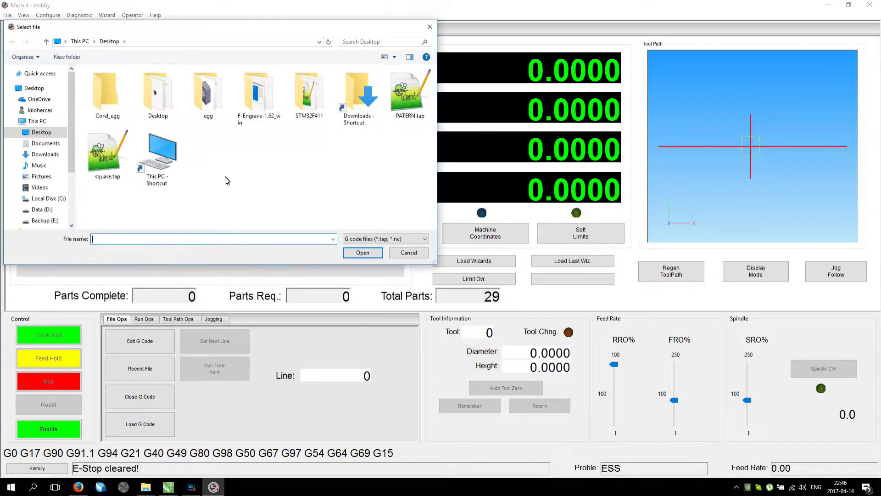
{"action": "double_click", "coordinate": [109, 154]}
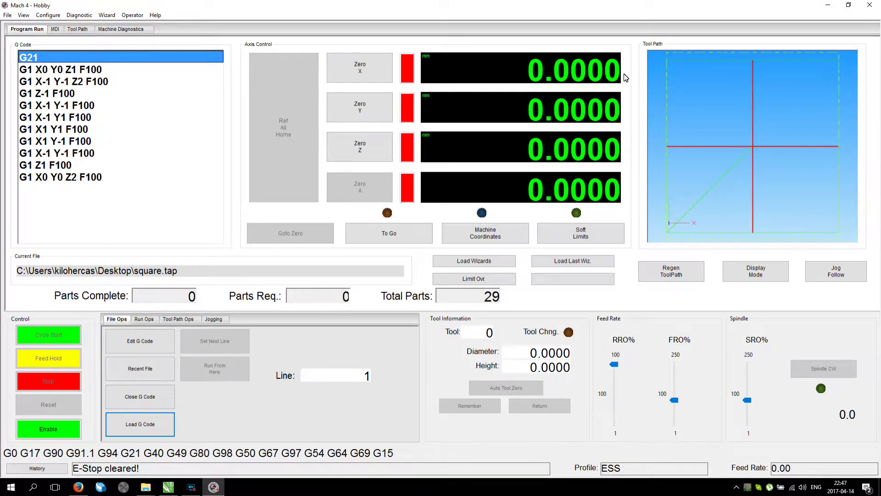
{"action": "left_click", "coordinate": [54, 429]}
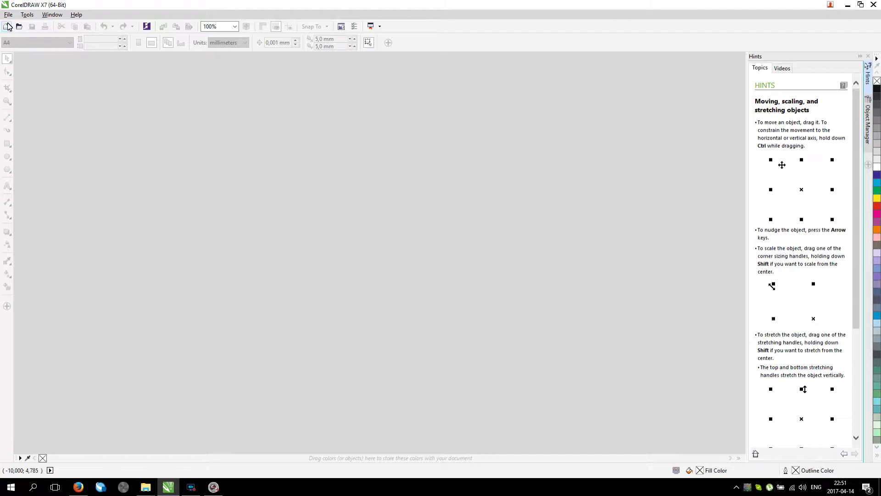
Step: Create a new 20 × 7 mm document
{"action": "left_click", "coordinate": [8, 14]}
{"action": "left_click", "coordinate": [17, 26]}
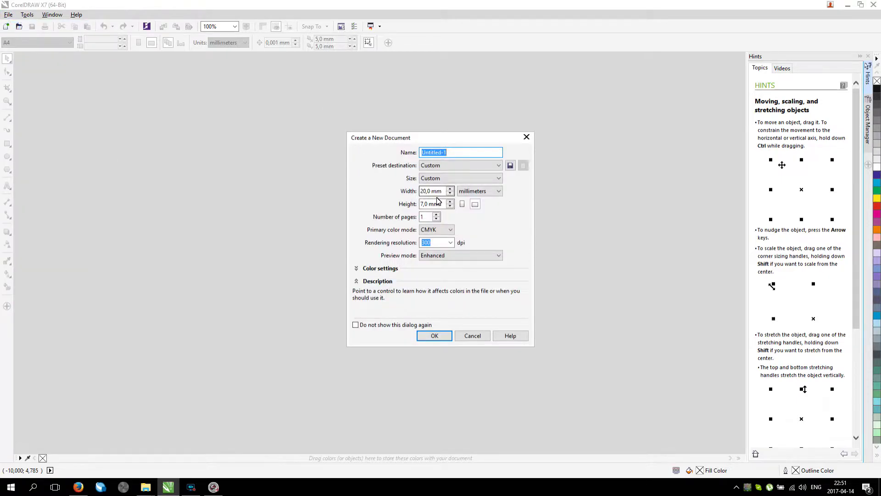
{"action": "left_click", "coordinate": [435, 336]}
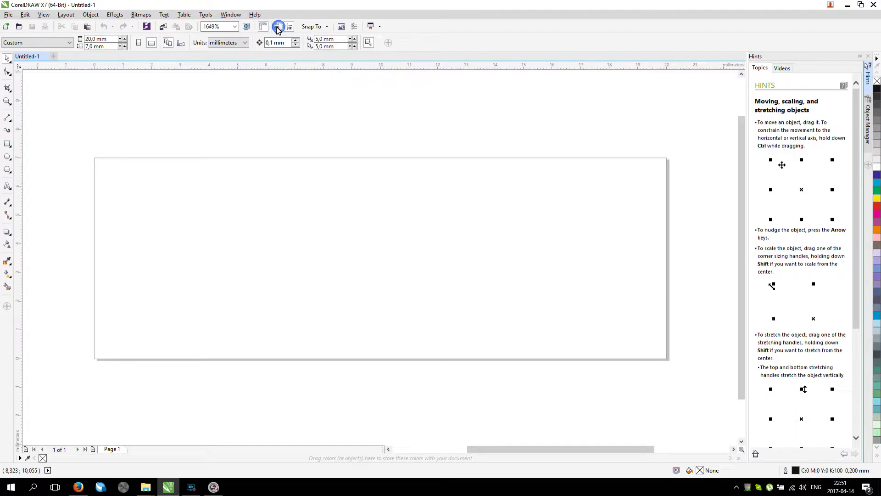
Step: Show the document grid and enable snapping to the baseline grid and guidelines
{"action": "left_click", "coordinate": [278, 28]}
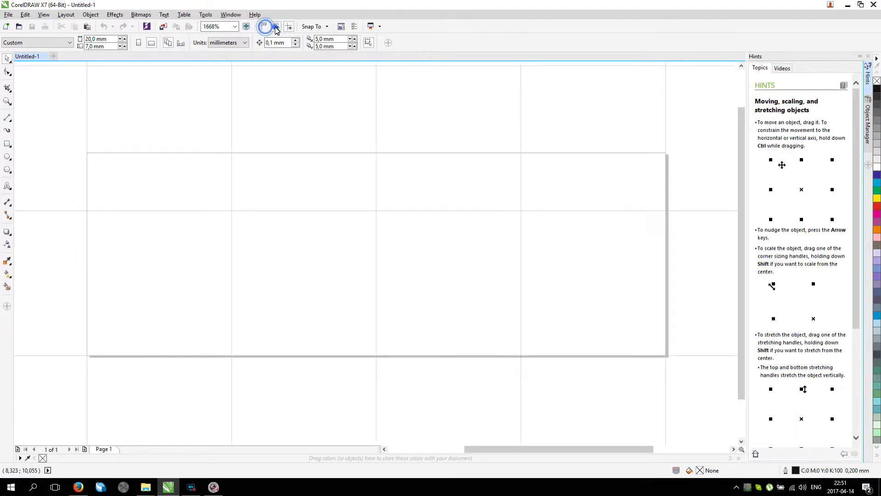
{"action": "left_click", "coordinate": [318, 26]}
{"action": "left_click", "coordinate": [316, 58]}
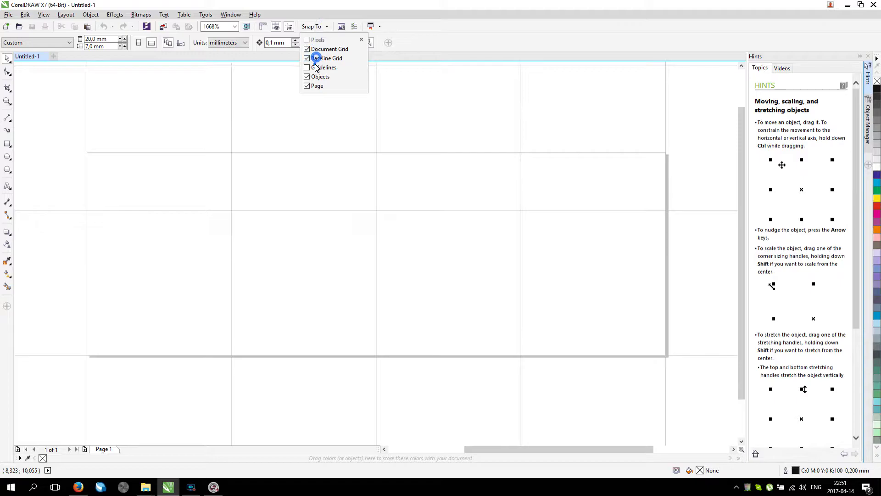
{"action": "left_click", "coordinate": [315, 67]}
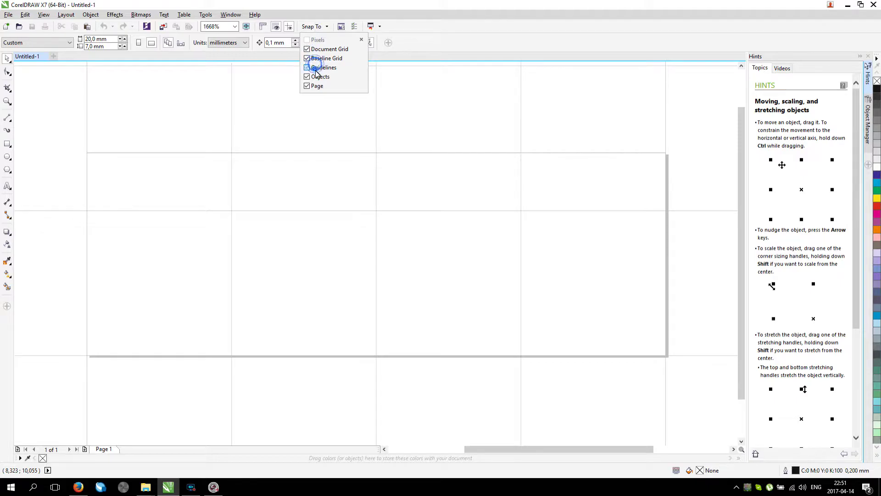
Step: Set the grid spacing to 2 lines per millimetre horizontally and vertically
{"action": "left_click", "coordinate": [341, 28]}
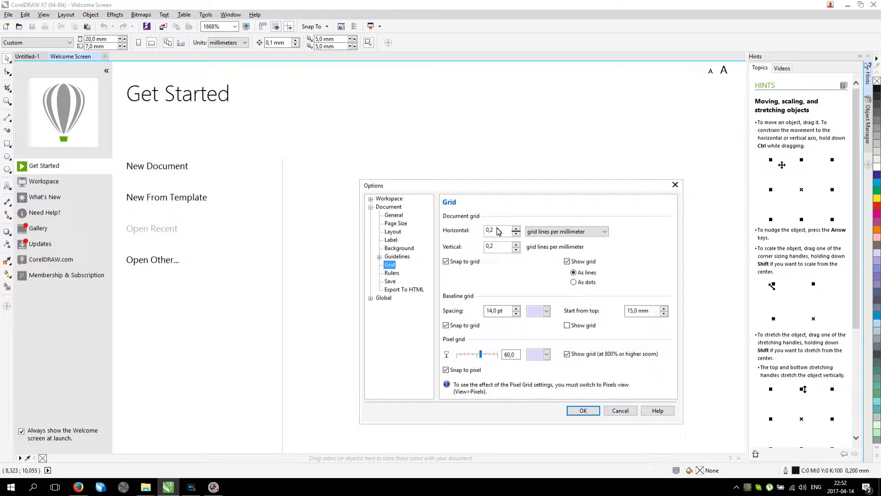
{"action": "type", "text": "2"}
{"action": "key", "text": "Tab"}
{"action": "type", "text": "2"}
{"action": "left_click", "coordinate": [585, 410]}
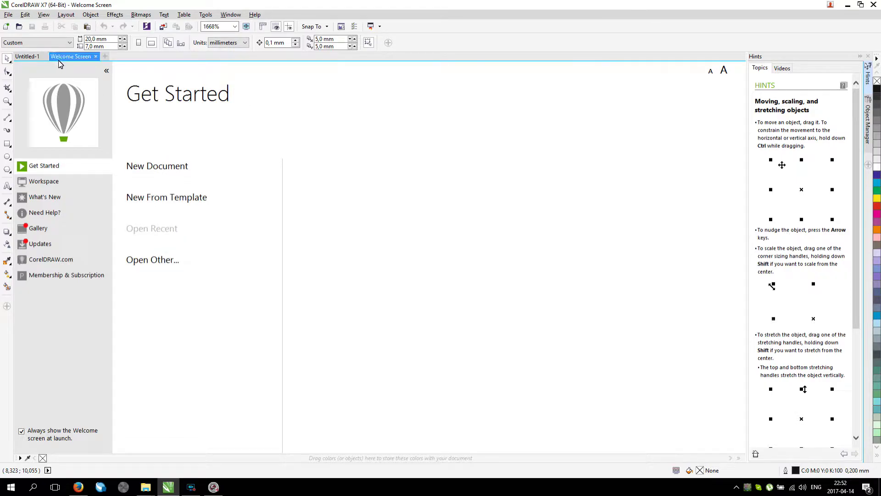
{"action": "left_click", "coordinate": [29, 56]}
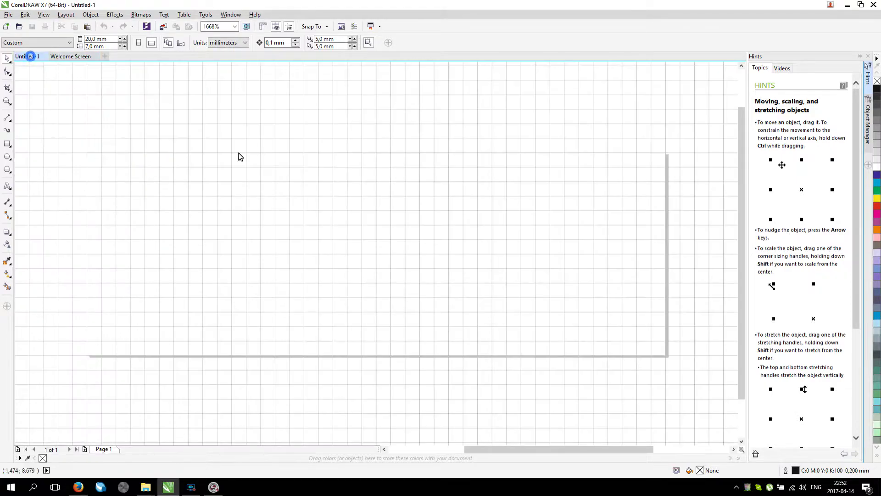
Step: Draw a hairline 2-point line along the page's top edge
{"action": "left_click", "coordinate": [7, 117]}
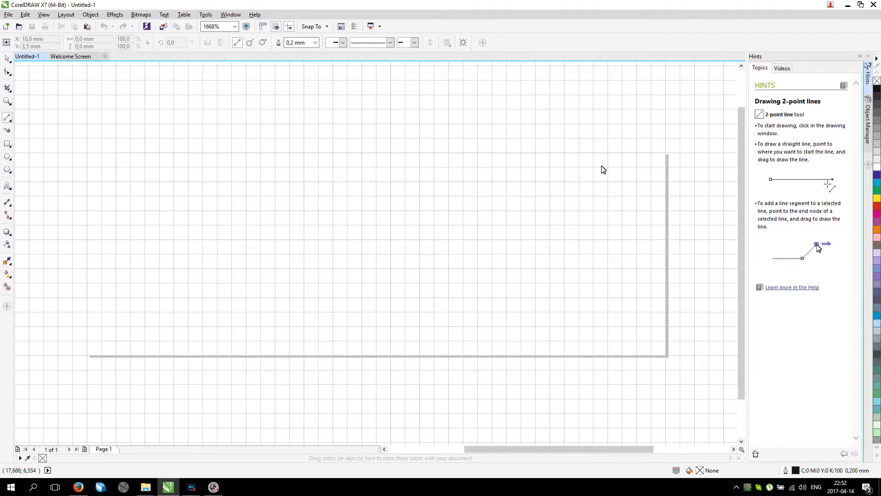
{"action": "left_click_drag", "start_coordinate": [667, 152], "coordinate": [88, 151]}
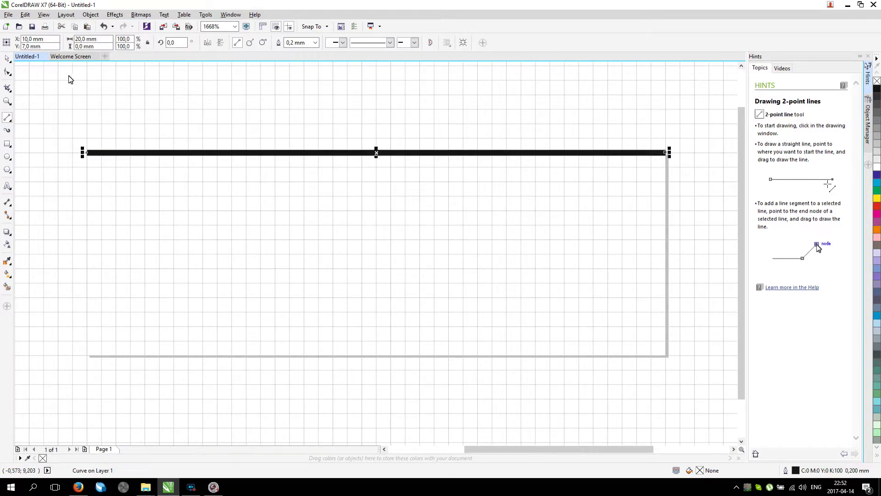
{"action": "left_click", "coordinate": [315, 42]}
{"action": "left_click", "coordinate": [307, 59]}
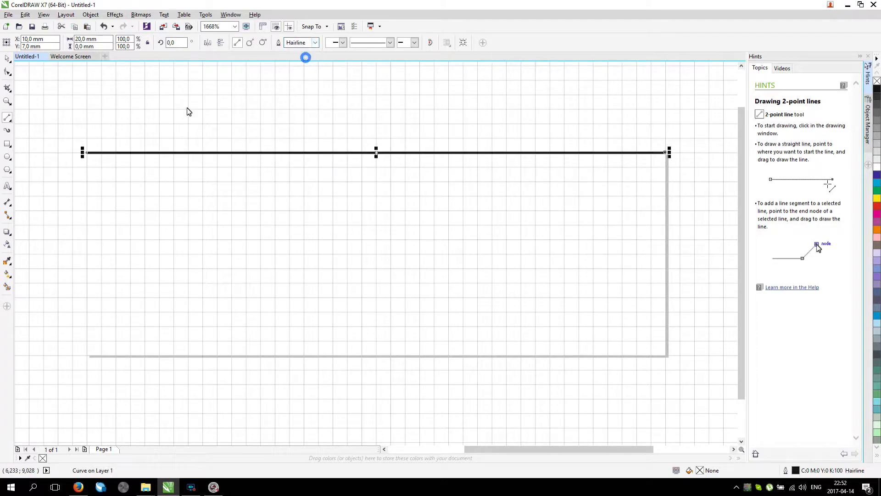
{"action": "left_click", "coordinate": [9, 59]}
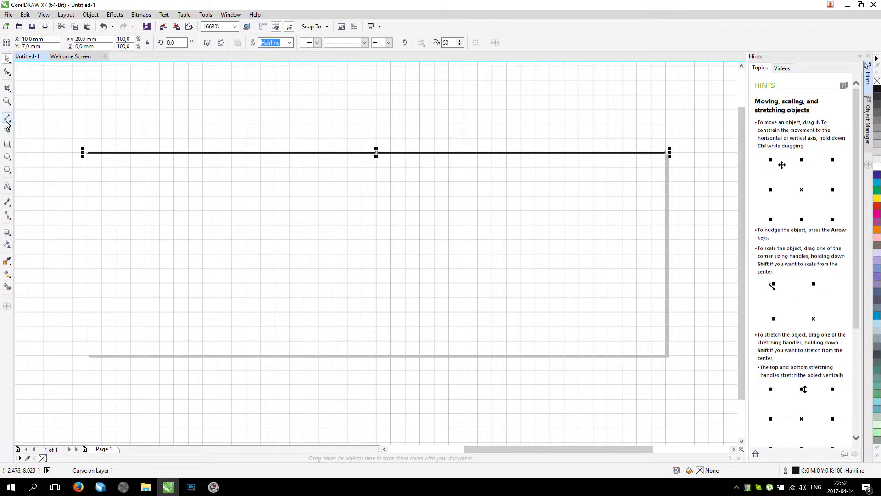
Step: Draw a matching hairline line along the page's bottom edge and check both lines
{"action": "left_click", "coordinate": [7, 118]}
{"action": "mouse_move", "coordinate": [87, 356]}
{"action": "left_mouse_down"}
{"action": "mouse_move", "coordinate": [684, 354]}
{"action": "mouse_move", "coordinate": [668, 356]}
{"action": "left_mouse_up"}
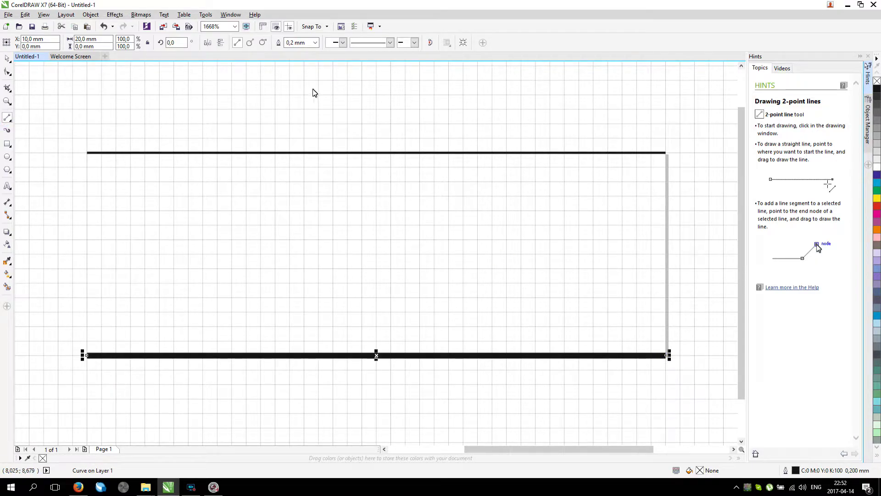
{"action": "left_click", "coordinate": [315, 42]}
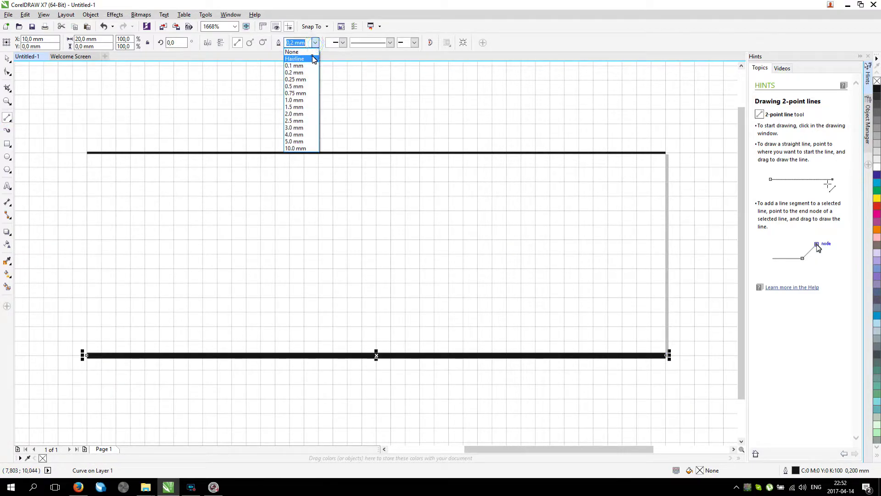
{"action": "left_click", "coordinate": [313, 58]}
{"action": "left_click", "coordinate": [6, 59]}
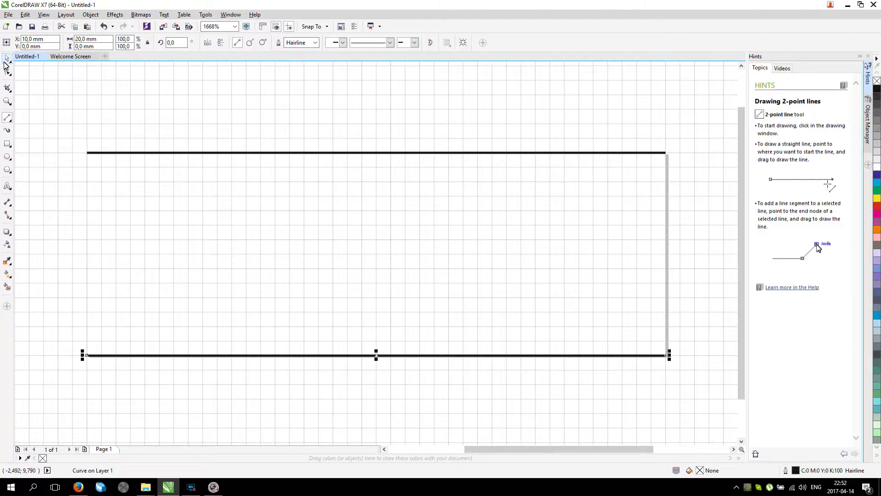
{"action": "left_click", "coordinate": [169, 115]}
{"action": "left_click_drag", "start_coordinate": [58, 120], "coordinate": [704, 395]}
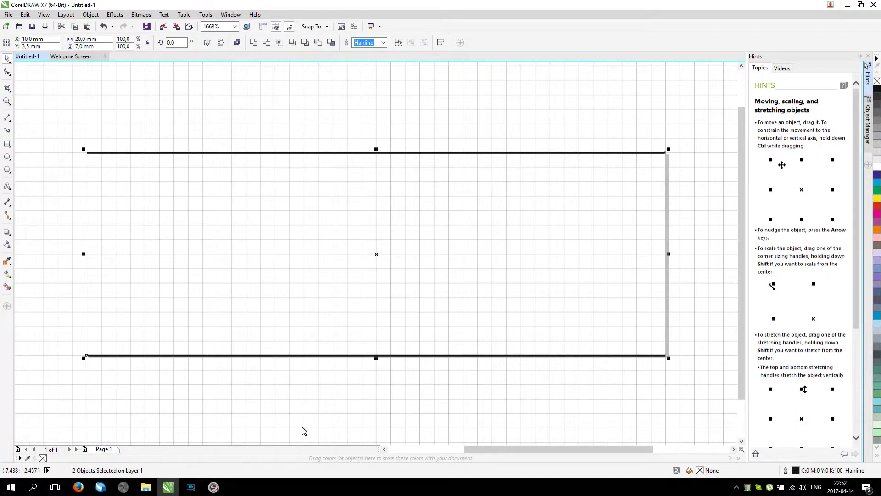
{"action": "left_click", "coordinate": [118, 122]}
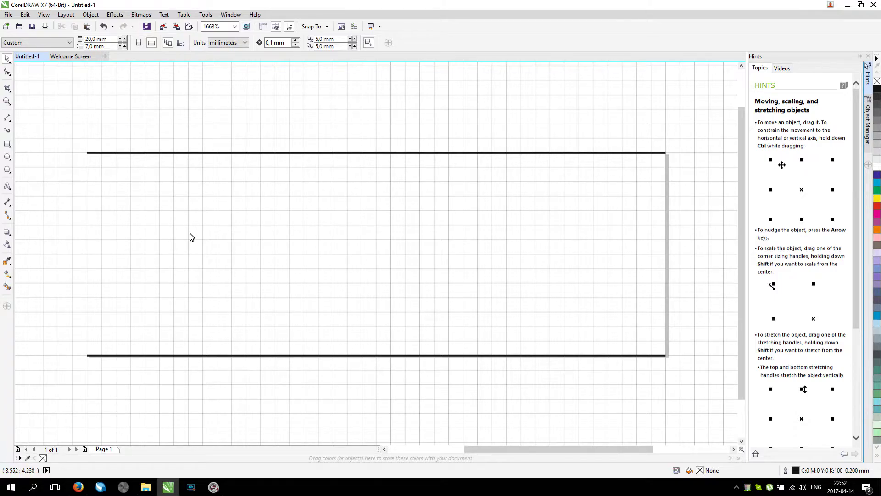
Step: Draw a small hairline circle and make it a semicircular arc with 180° end angle
{"action": "left_click", "coordinate": [7, 157]}
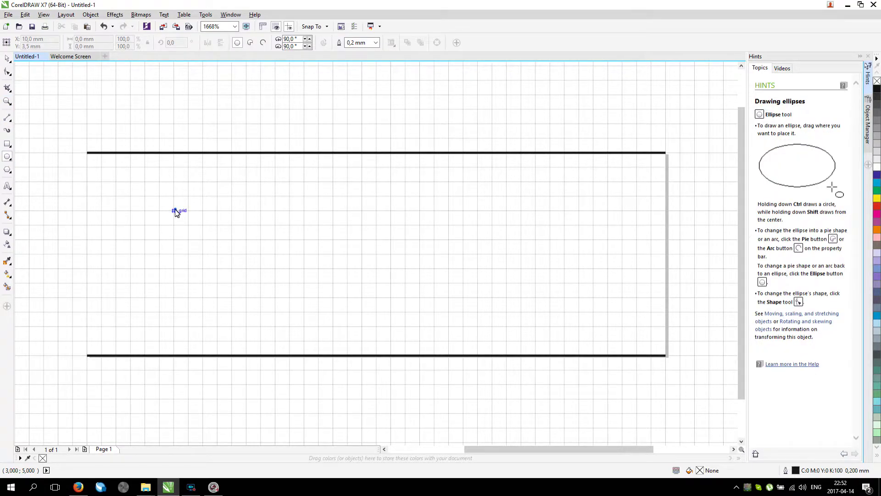
{"action": "left_click_drag", "start_coordinate": [174, 210], "coordinate": [206, 242]}
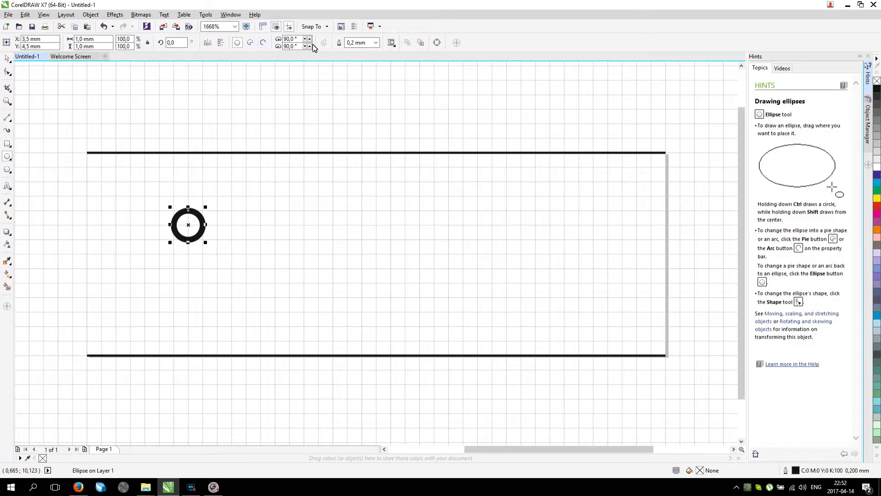
{"action": "left_click", "coordinate": [376, 43]}
{"action": "left_click", "coordinate": [363, 59]}
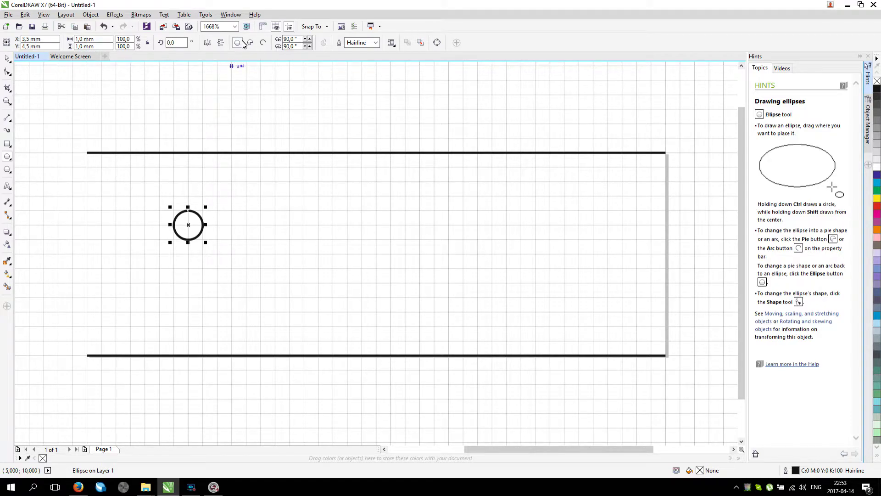
{"action": "left_click", "coordinate": [263, 43]}
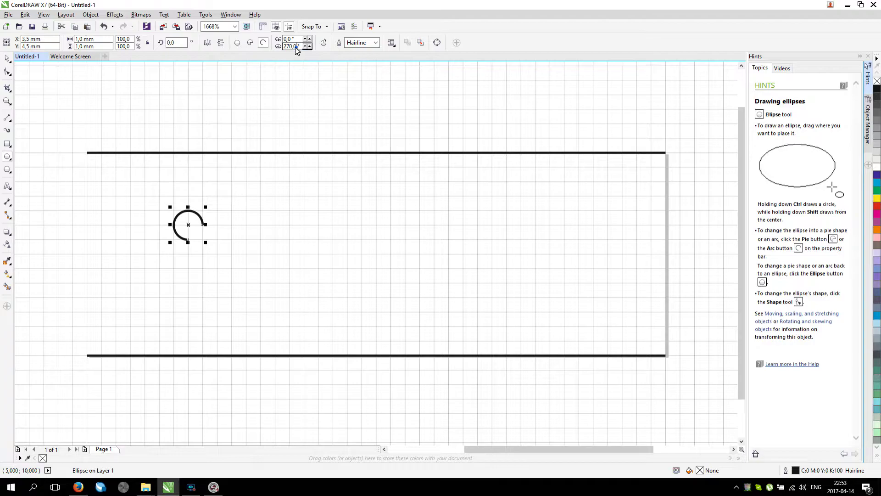
{"action": "double_click", "coordinate": [296, 46]}
{"action": "type", "text": "180"}
{"action": "key", "text": "Return"}
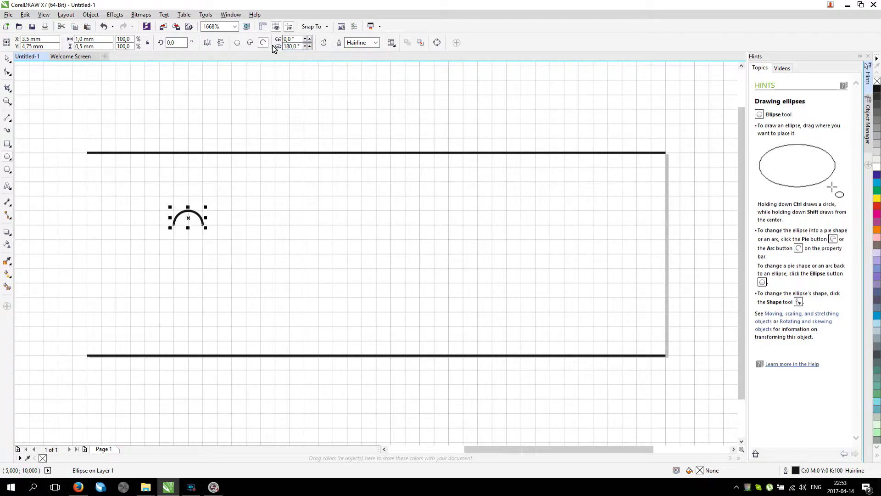
Step: Move the arc to the band's top-left at Y 6.20 mm, snapped against the top line
{"action": "left_click", "coordinate": [7, 59]}
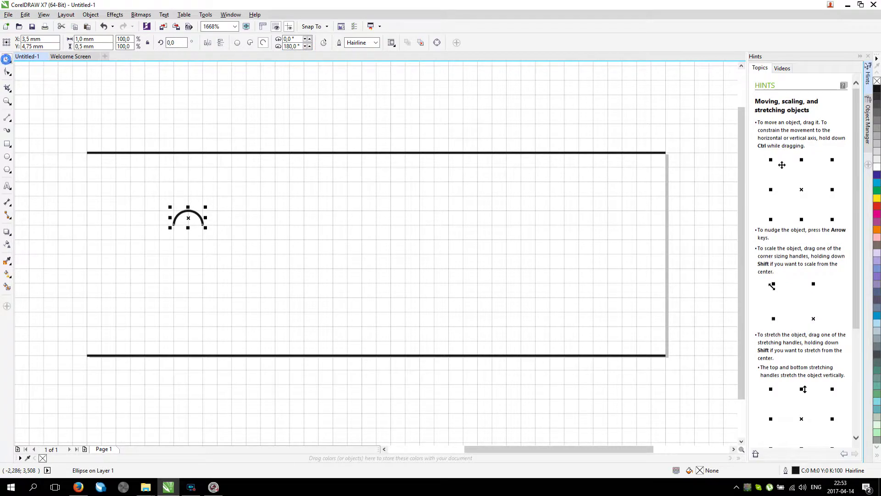
{"action": "left_click", "coordinate": [49, 257]}
{"action": "left_click", "coordinate": [184, 223]}
{"action": "left_click_drag", "start_coordinate": [188, 222], "coordinate": [105, 181]}
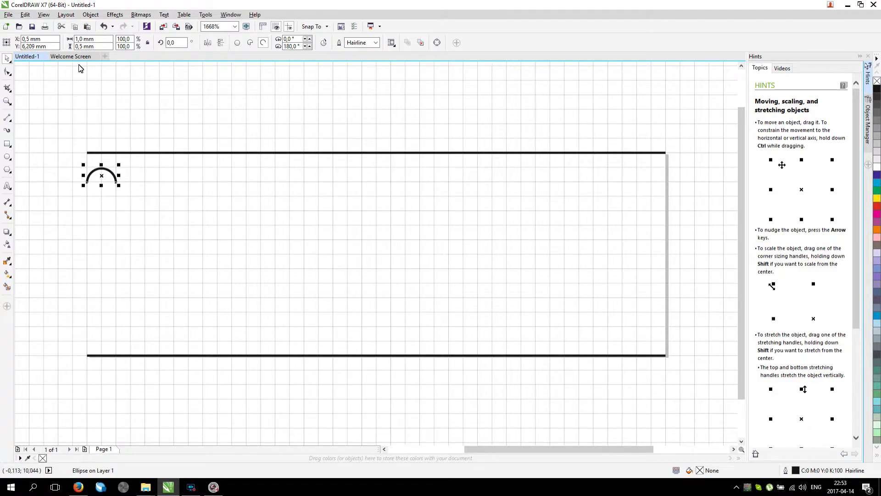
{"action": "left_click", "coordinate": [36, 46]}
{"action": "key", "text": "BackSpace"}
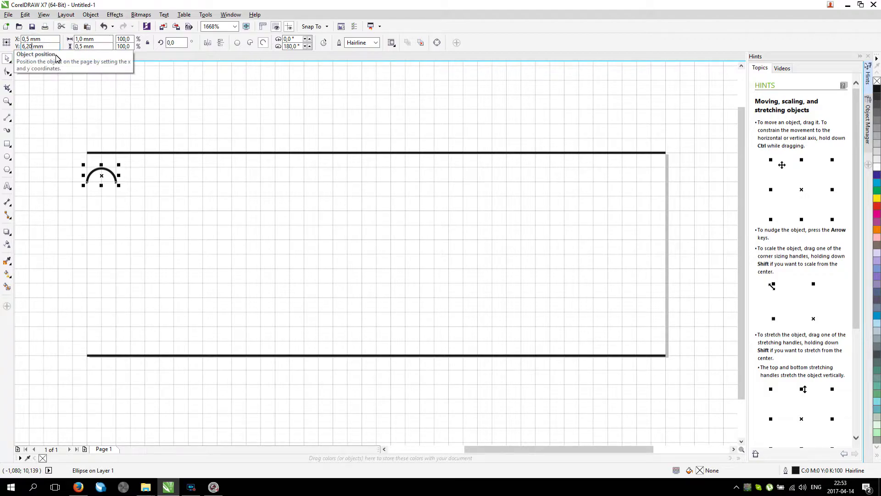
{"action": "key", "text": "Return"}
{"action": "left_click", "coordinate": [100, 109]}
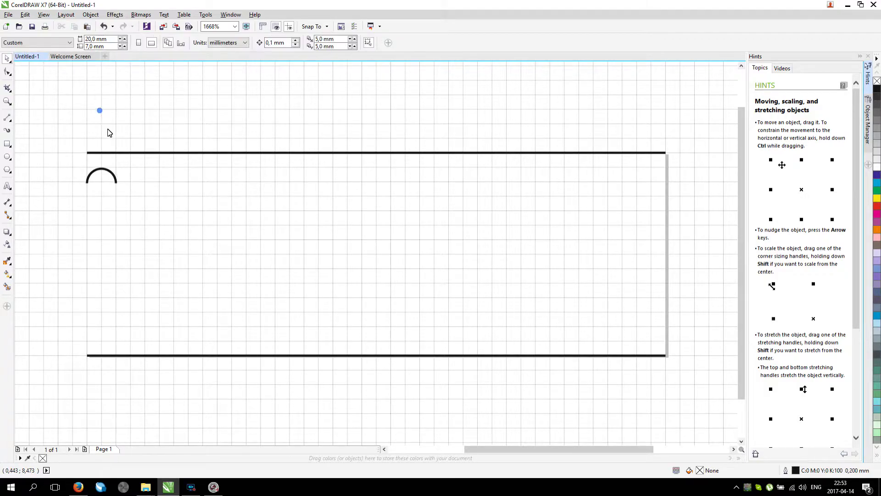
{"action": "scroll", "coordinate": [94, 185], "scroll_direction": "up", "scroll_amount": 3}
{"action": "scroll", "coordinate": [94, 185], "scroll_direction": "up", "scroll_amount": 2}
{"action": "left_click", "coordinate": [89, 182]}
{"action": "mouse_move", "coordinate": [84, 179]}
{"action": "left_mouse_down"}
{"action": "mouse_move", "coordinate": [85, 154]}
{"action": "mouse_move", "coordinate": [82, 169]}
{"action": "mouse_move", "coordinate": [174, 164]}
{"action": "mouse_move", "coordinate": [79, 174]}
{"action": "left_mouse_up"}
{"action": "left_click", "coordinate": [118, 215]}
Step: Place four copies of the arc side by side to the right, making five
{"action": "scroll", "coordinate": [118, 214], "scroll_direction": "down", "scroll_amount": 2}
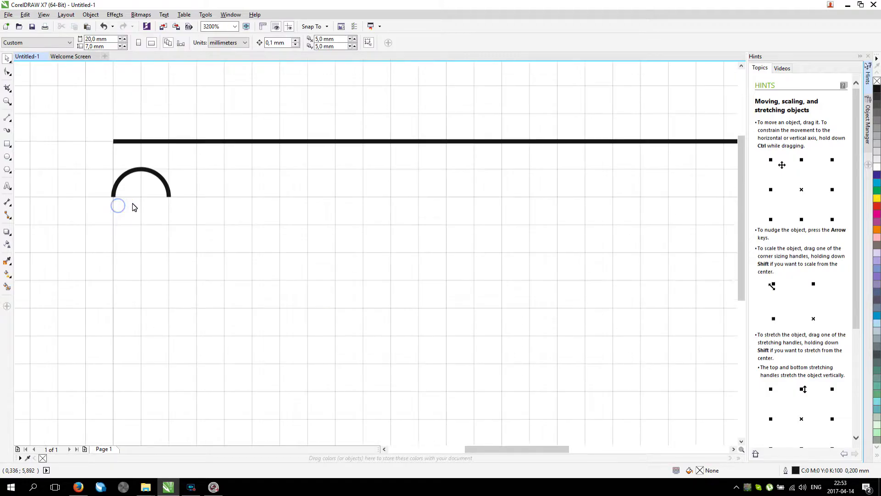
{"action": "left_click_drag", "start_coordinate": [165, 185], "coordinate": [200, 190]}
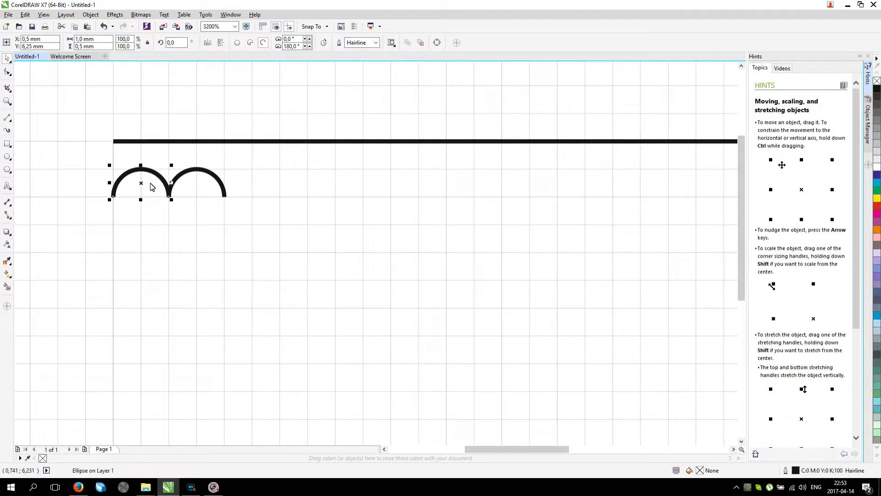
{"action": "left_click_drag", "start_coordinate": [151, 186], "coordinate": [253, 187]}
{"action": "left_click", "coordinate": [176, 198]}
{"action": "left_click_drag", "start_coordinate": [144, 187], "coordinate": [309, 187]}
{"action": "left_click", "coordinate": [142, 185]}
{"action": "left_click_drag", "start_coordinate": [140, 186], "coordinate": [365, 185]}
{"action": "left_click", "coordinate": [143, 184]}
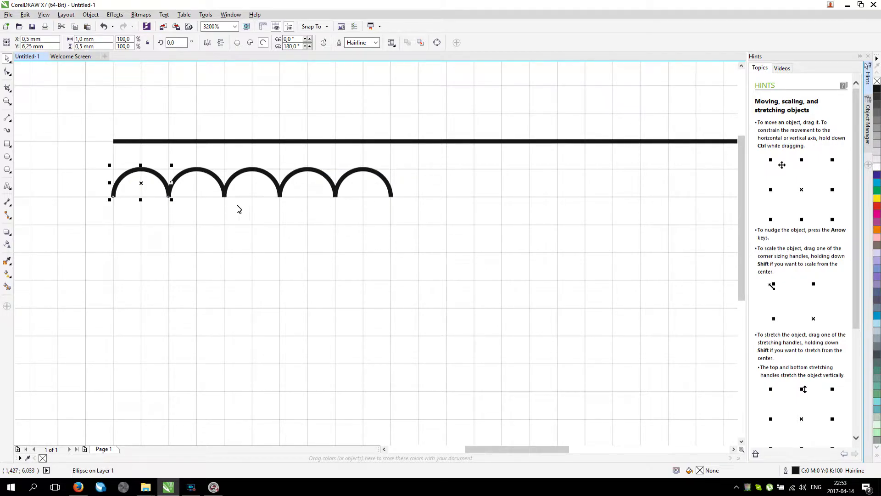
Step: Select the five arcs and copy them to the right, making ten
{"action": "left_click", "coordinate": [186, 193]}
{"action": "scroll", "coordinate": [413, 237], "scroll_direction": "up", "scroll_amount": 1}
{"action": "scroll", "coordinate": [415, 236], "scroll_direction": "down", "scroll_amount": 2}
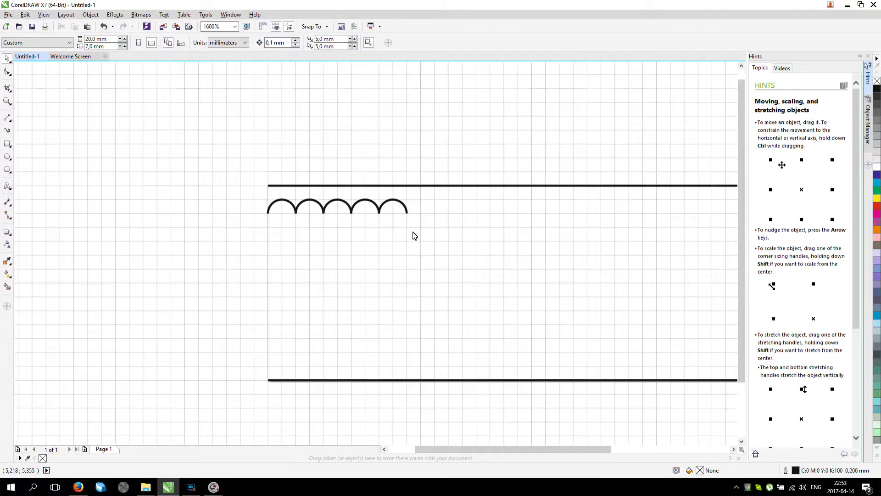
{"action": "left_click_drag", "start_coordinate": [431, 246], "coordinate": [244, 198]}
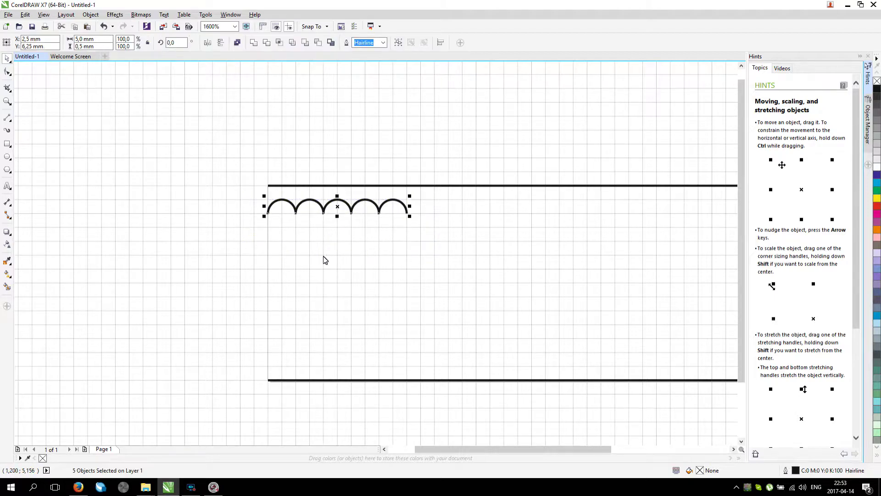
{"action": "left_click", "coordinate": [376, 274]}
{"action": "left_click_drag", "start_coordinate": [433, 228], "coordinate": [257, 195]}
{"action": "left_click_drag", "start_coordinate": [339, 209], "coordinate": [479, 215]}
Step: Add two more groups of five arcs to reach the right end, then select all 20
{"action": "left_click_drag", "start_coordinate": [335, 209], "coordinate": [613, 209]}
{"action": "scroll", "coordinate": [573, 239], "scroll_direction": "up", "scroll_amount": 1}
{"action": "scroll", "coordinate": [573, 243], "scroll_direction": "down", "scroll_amount": 2}
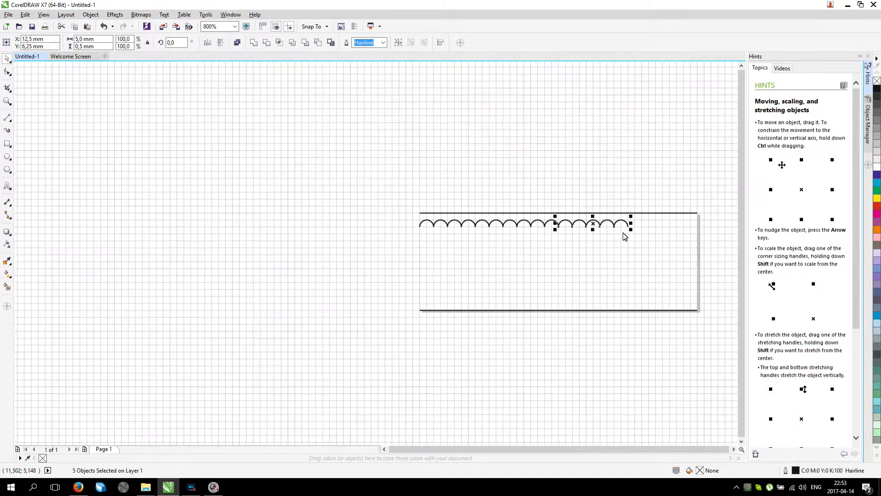
{"action": "scroll", "coordinate": [625, 233], "scroll_direction": "up", "scroll_amount": 1}
{"action": "left_click", "coordinate": [209, 213]}
{"action": "left_click_drag", "start_coordinate": [244, 217], "coordinate": [661, 217]}
{"action": "scroll", "coordinate": [631, 244], "scroll_direction": "up", "scroll_amount": 1}
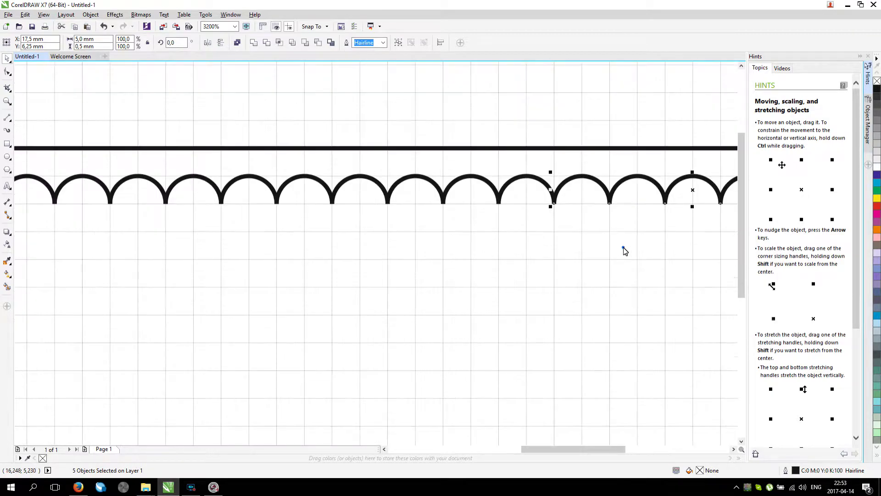
{"action": "left_click", "coordinate": [622, 247]}
{"action": "scroll", "coordinate": [623, 247], "scroll_direction": "down", "scroll_amount": 2}
{"action": "left_click_drag", "start_coordinate": [385, 249], "coordinate": [704, 231]}
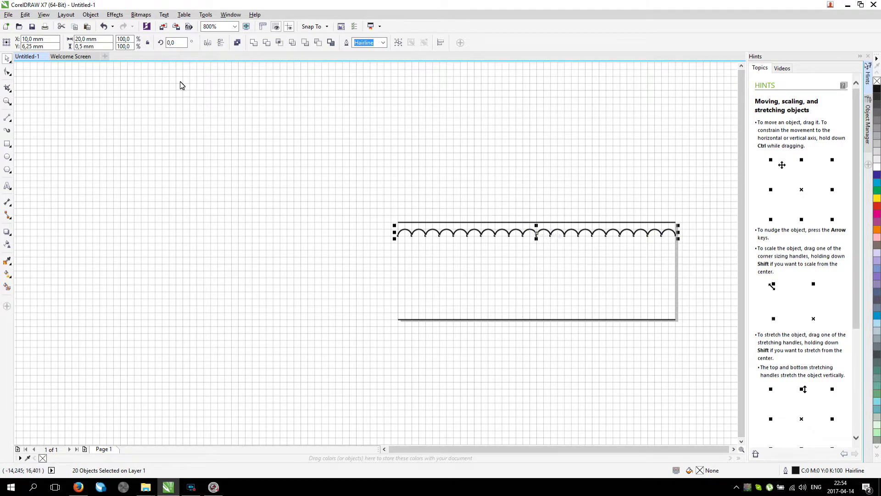
Step: Copy the arc row downward, flip it vertically, and move it toward the bottom line
{"action": "left_click_drag", "start_coordinate": [542, 233], "coordinate": [535, 279]}
{"action": "right_click", "coordinate": [534, 279]}
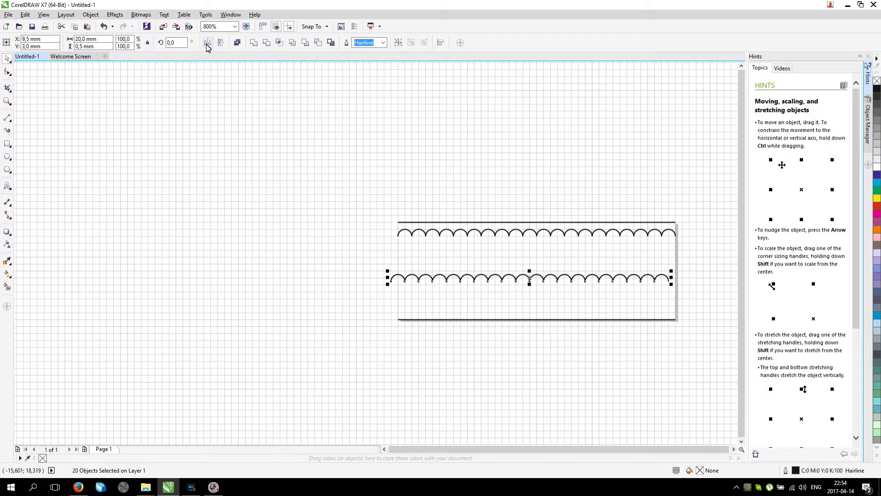
{"action": "left_click", "coordinate": [221, 42]}
{"action": "scroll", "coordinate": [523, 323], "scroll_direction": "up", "scroll_amount": 1}
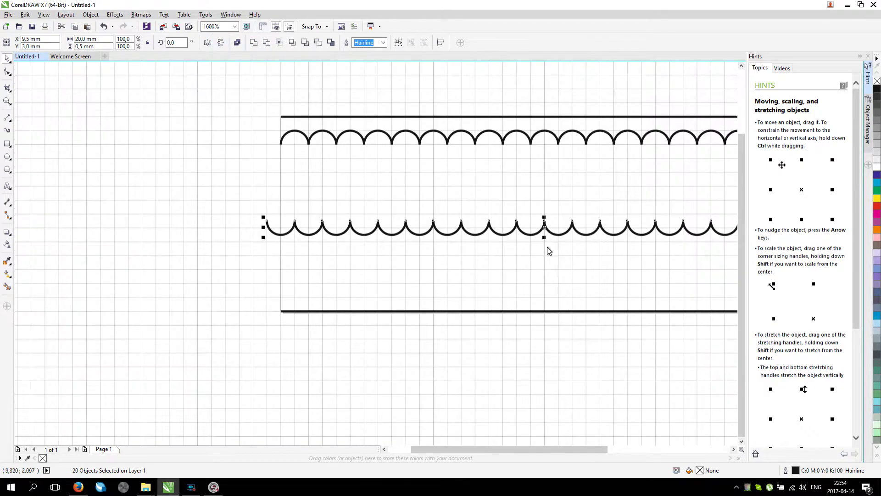
{"action": "left_click_drag", "start_coordinate": [548, 229], "coordinate": [559, 289]}
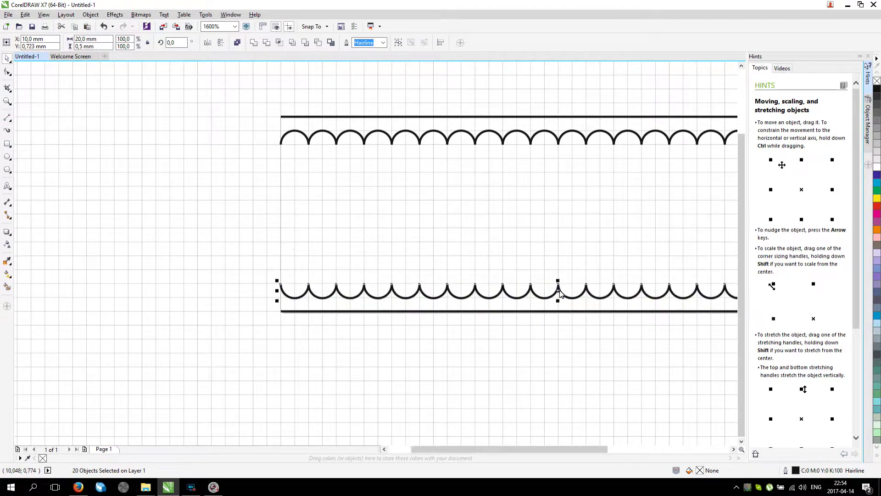
{"action": "left_click", "coordinate": [34, 47]}
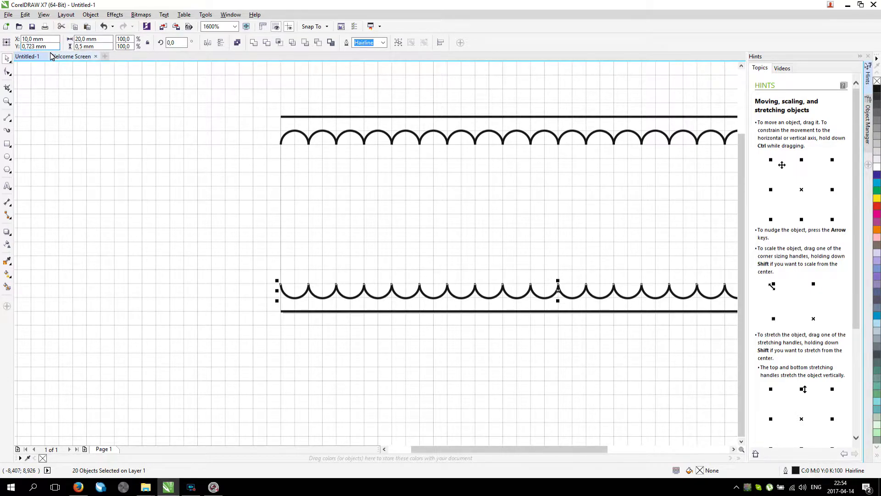
Step: Snap the flipped arc row exactly against the band's bottom line
{"action": "left_click", "coordinate": [91, 129]}
{"action": "scroll", "coordinate": [337, 286], "scroll_direction": "up", "scroll_amount": 3}
{"action": "scroll", "coordinate": [332, 278], "scroll_direction": "down", "scroll_amount": 5}
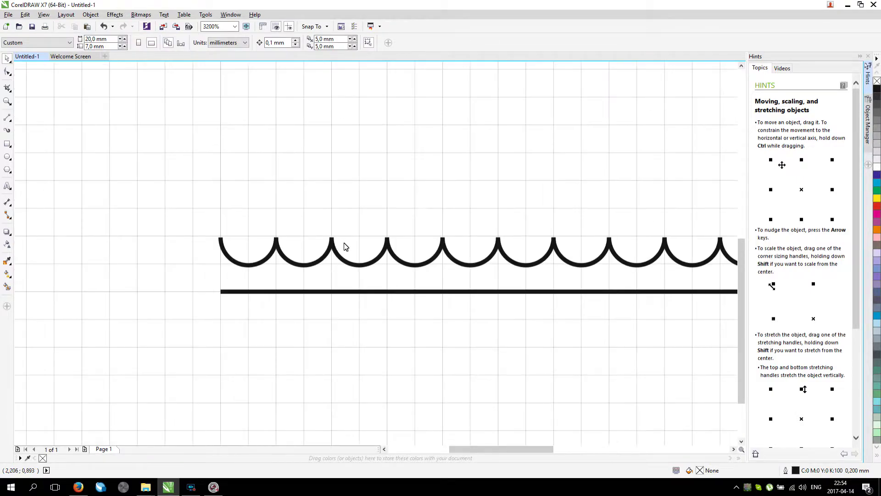
{"action": "left_click_drag", "start_coordinate": [300, 224], "coordinate": [602, 258]}
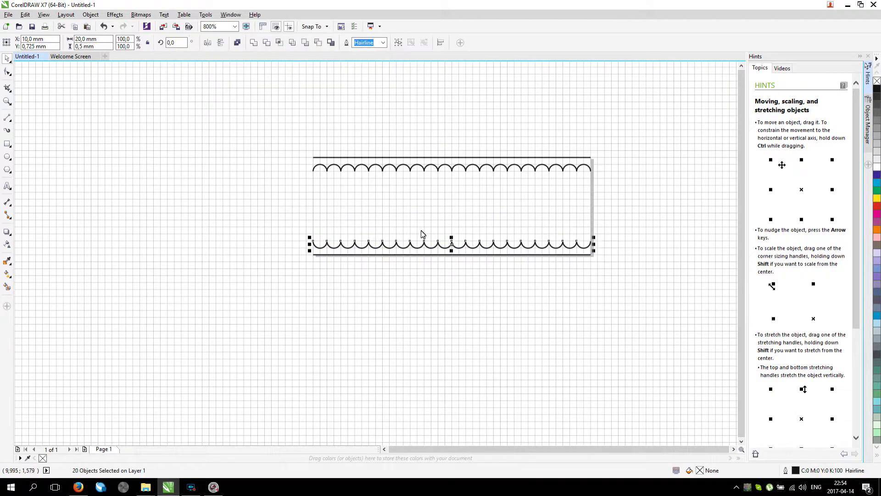
{"action": "scroll", "coordinate": [301, 249], "scroll_direction": "up", "scroll_amount": 3}
{"action": "scroll", "coordinate": [442, 210], "scroll_direction": "up", "scroll_amount": 1}
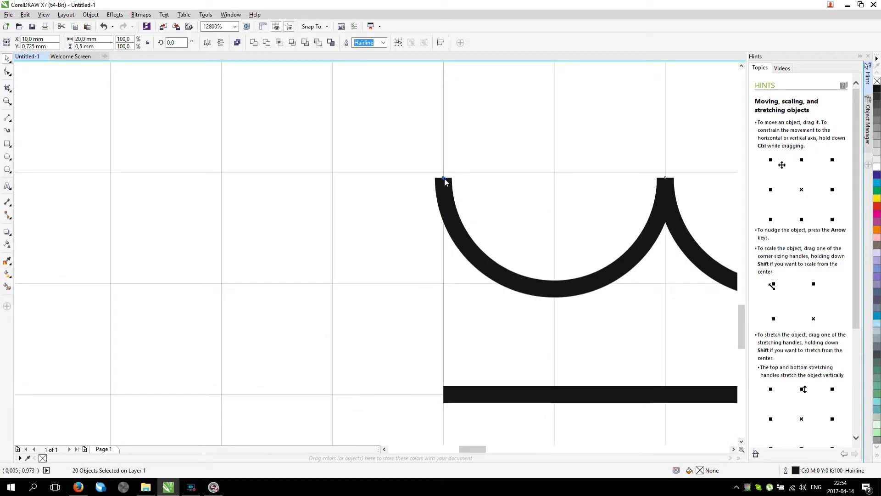
{"action": "mouse_move", "coordinate": [445, 181]}
{"action": "left_mouse_down"}
{"action": "mouse_move", "coordinate": [442, 174]}
{"action": "mouse_move", "coordinate": [421, 216]}
{"action": "mouse_move", "coordinate": [334, 281]}
{"action": "mouse_move", "coordinate": [340, 287]}
{"action": "mouse_move", "coordinate": [440, 191]}
{"action": "mouse_move", "coordinate": [444, 176]}
{"action": "left_mouse_up"}
{"action": "scroll", "coordinate": [444, 177], "scroll_direction": "up", "scroll_amount": 5}
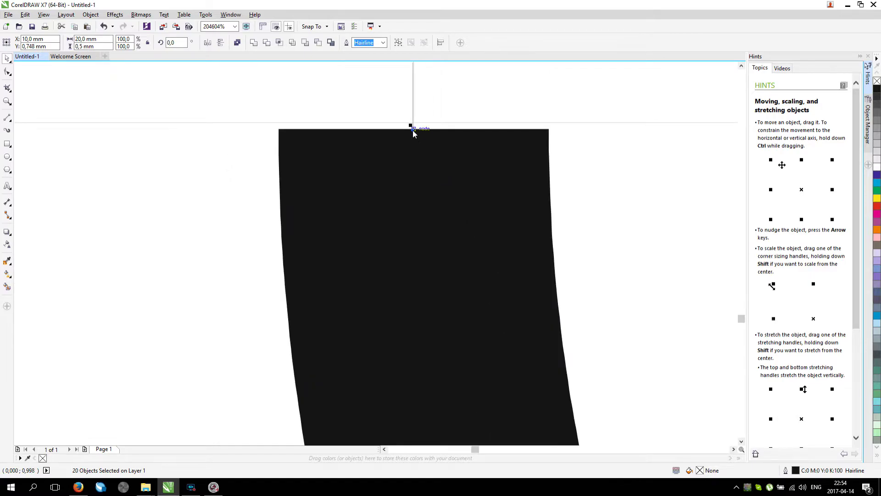
{"action": "left_click_drag", "start_coordinate": [413, 133], "coordinate": [413, 124]}
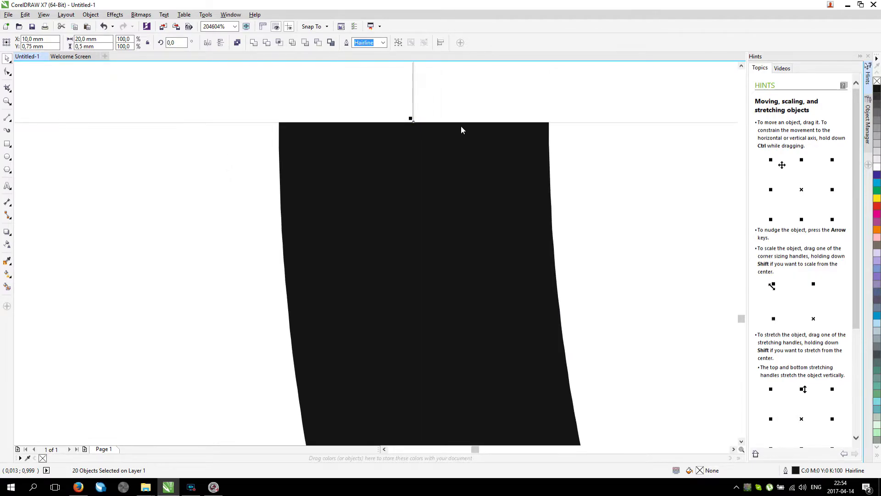
{"action": "scroll", "coordinate": [461, 126], "scroll_direction": "down", "scroll_amount": 6}
{"action": "scroll", "coordinate": [466, 137], "scroll_direction": "down", "scroll_amount": 4}
{"action": "left_click", "coordinate": [584, 209]}
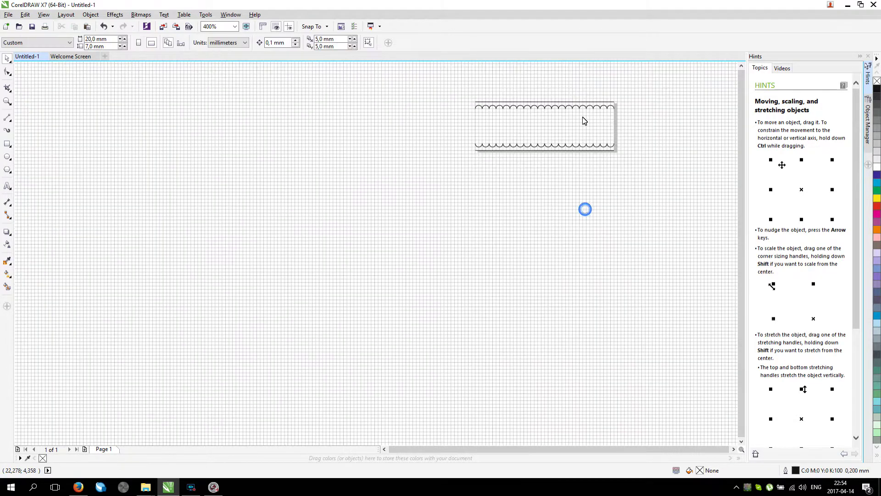
{"action": "scroll", "coordinate": [584, 120], "scroll_direction": "up", "scroll_amount": 2}
{"action": "scroll", "coordinate": [432, 122], "scroll_direction": "down", "scroll_amount": 1}
{"action": "scroll", "coordinate": [209, 113], "scroll_direction": "up", "scroll_amount": 1}
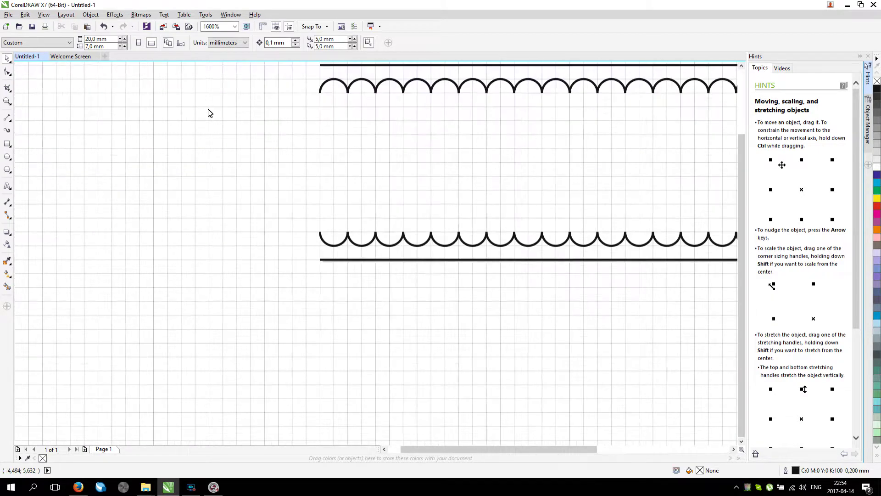
Step: Draw a hairline diagonal from the first top arc down to the first bottom arc
{"action": "key", "text": "F5"}
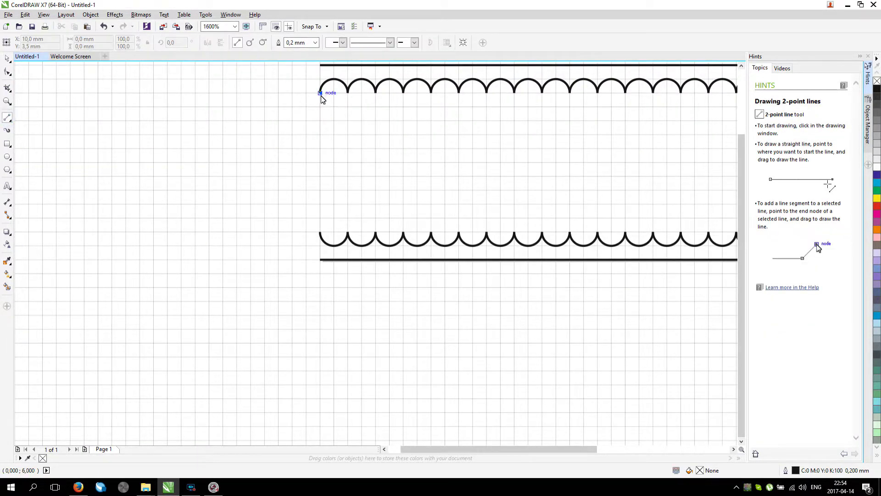
{"action": "left_click_drag", "start_coordinate": [321, 96], "coordinate": [349, 232]}
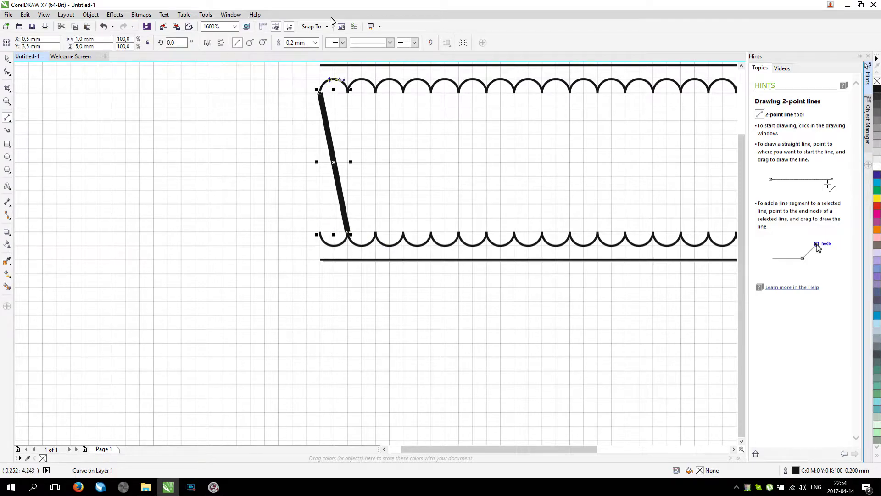
{"action": "left_click", "coordinate": [315, 42]}
{"action": "left_click", "coordinate": [306, 57]}
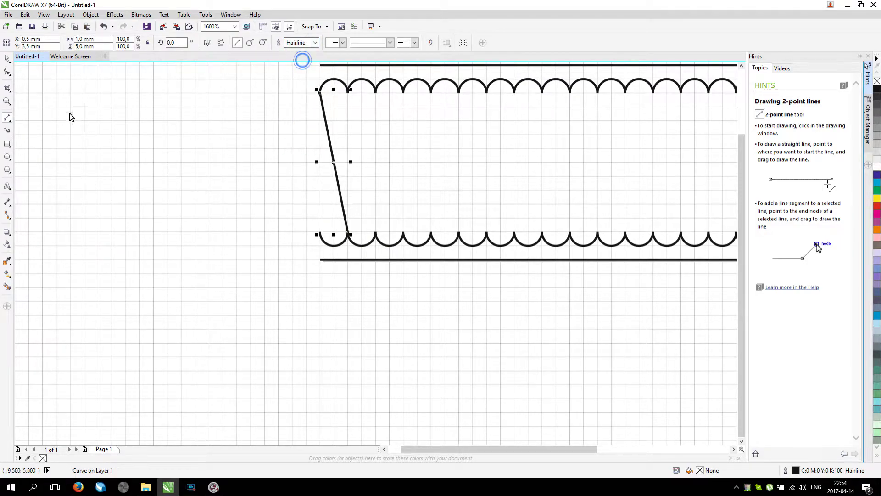
Step: Draw a second crossing hairline diagonal, then select both diagonals
{"action": "left_click_drag", "start_coordinate": [320, 233], "coordinate": [349, 92]}
{"action": "left_click", "coordinate": [315, 43]}
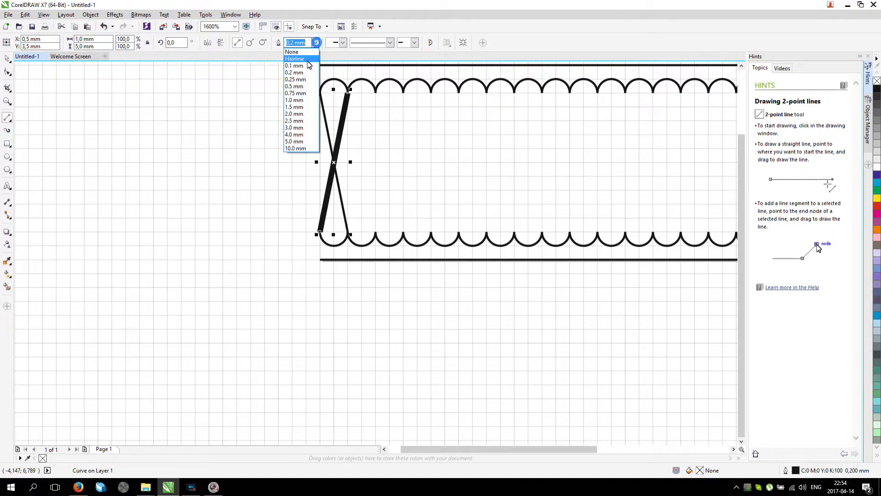
{"action": "left_click", "coordinate": [301, 57]}
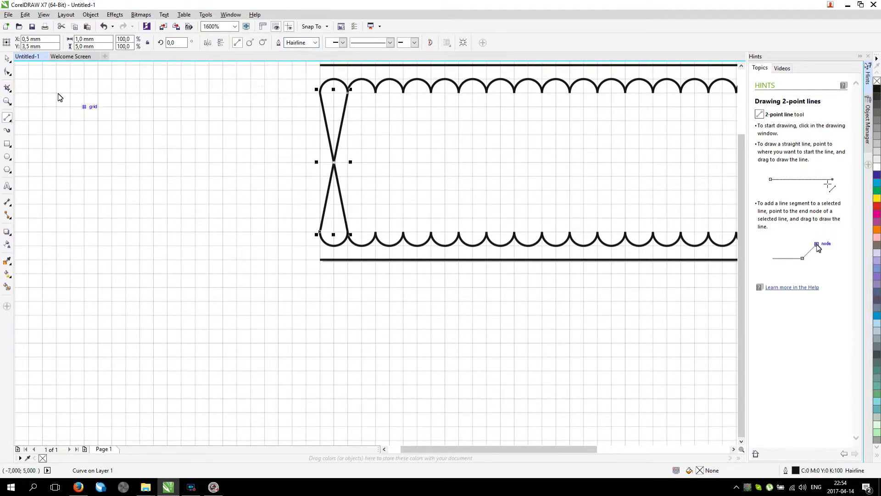
{"action": "left_click", "coordinate": [7, 60]}
{"action": "left_click", "coordinate": [329, 122]}
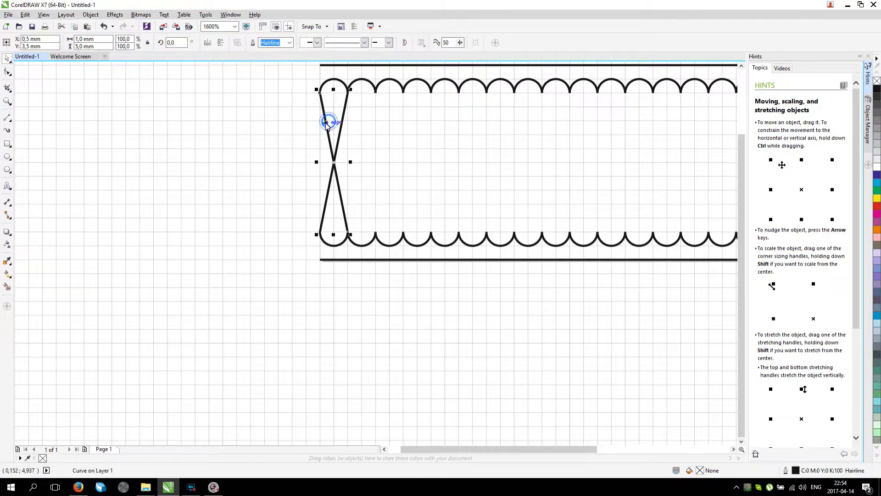
{"action": "left_click", "coordinate": [345, 115], "text": "shift"}
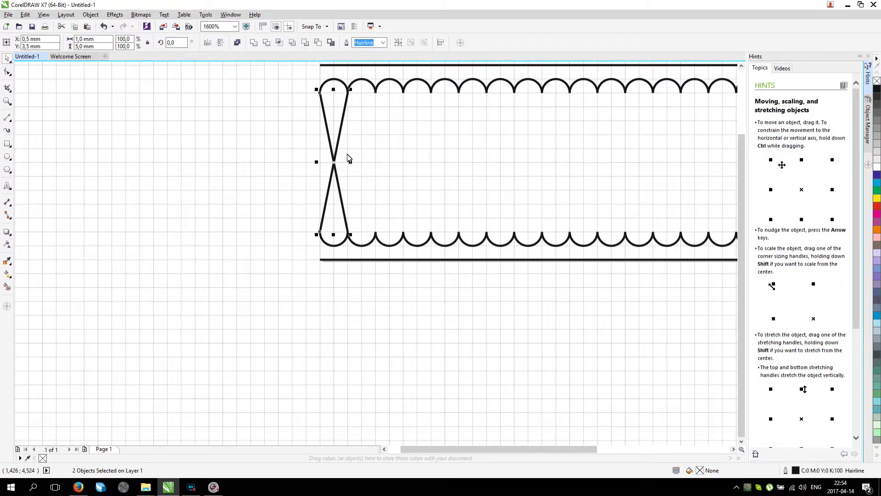
Step: Drop copies of the hairline X at the next nine arcs to the right
{"action": "left_click_drag", "start_coordinate": [334, 164], "coordinate": [392, 167]}
{"action": "left_click_drag", "start_coordinate": [333, 165], "coordinate": [417, 165]}
{"action": "left_click_drag", "start_coordinate": [341, 168], "coordinate": [452, 167]}
{"action": "left_click_drag", "start_coordinate": [338, 168], "coordinate": [473, 168]}
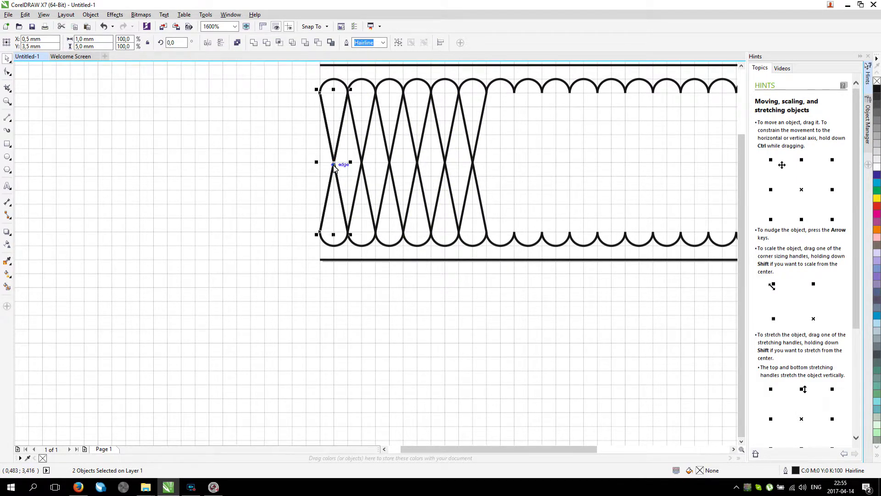
{"action": "left_click_drag", "start_coordinate": [334, 166], "coordinate": [505, 161]}
{"action": "scroll", "coordinate": [509, 166], "scroll_direction": "down", "scroll_amount": 1}
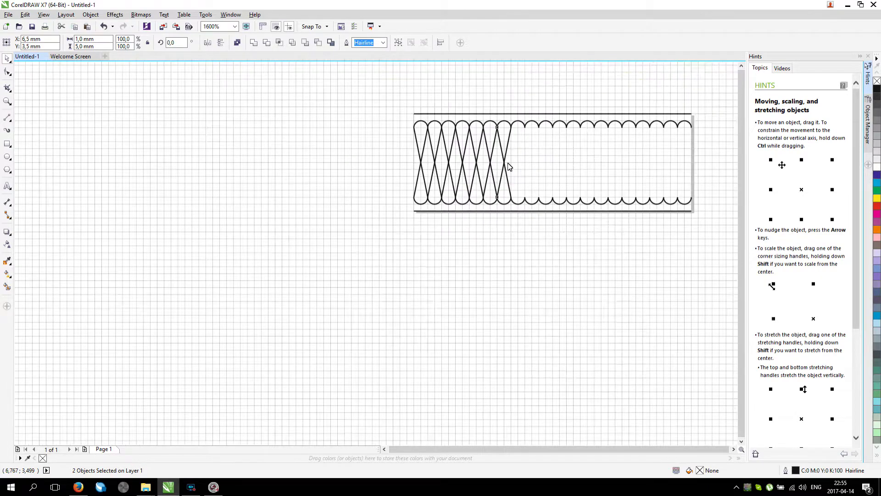
{"action": "left_click", "coordinate": [327, 154]}
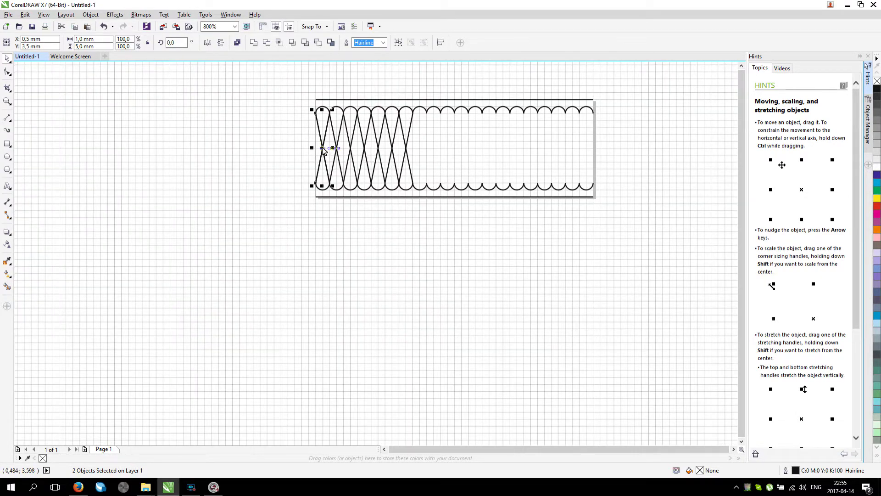
{"action": "left_click_drag", "start_coordinate": [324, 152], "coordinate": [415, 151]}
{"action": "left_click", "coordinate": [326, 150]}
{"action": "left_click_drag", "start_coordinate": [324, 151], "coordinate": [439, 155]}
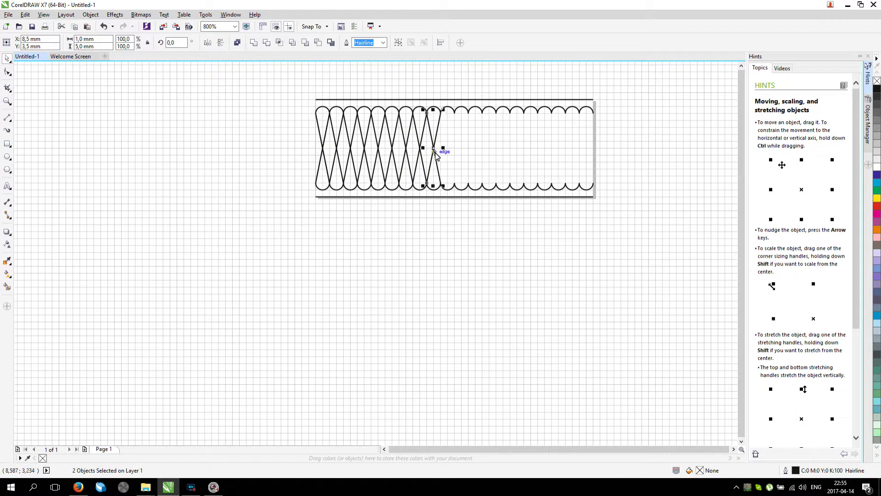
Step: Add X copies at the tenth through fourteenth arcs, undoing one misplaced copy
{"action": "key", "text": "Tab"}
{"action": "left_click_drag", "start_coordinate": [323, 150], "coordinate": [449, 151]}
{"action": "key", "text": "ctrl+z"}
{"action": "scroll", "coordinate": [461, 153], "scroll_direction": "left", "scroll_amount": 1}
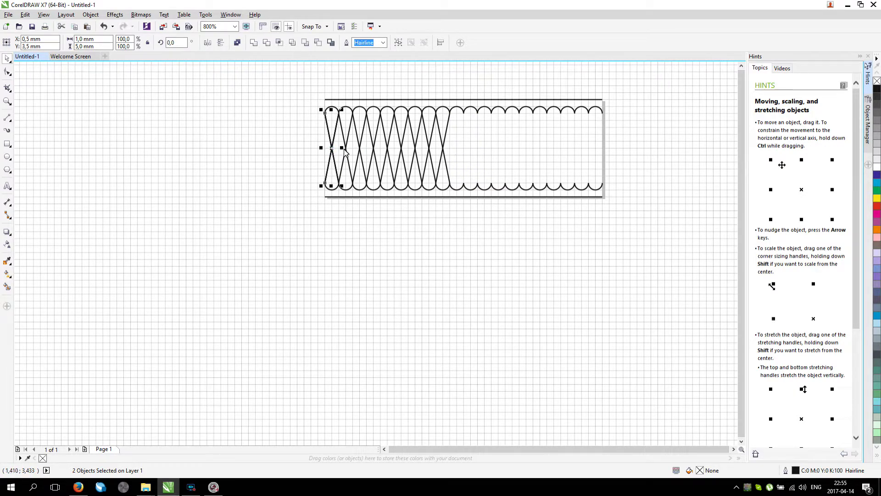
{"action": "left_click_drag", "start_coordinate": [334, 149], "coordinate": [459, 149]}
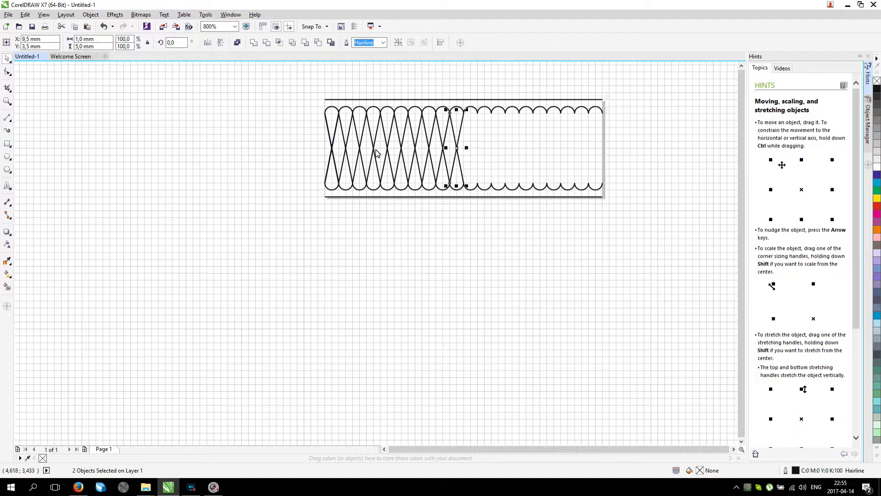
{"action": "left_click_drag", "start_coordinate": [332, 153], "coordinate": [471, 151]}
{"action": "left_click", "coordinate": [333, 155]}
{"action": "left_click_drag", "start_coordinate": [334, 155], "coordinate": [487, 153]}
{"action": "left_click", "coordinate": [340, 155]}
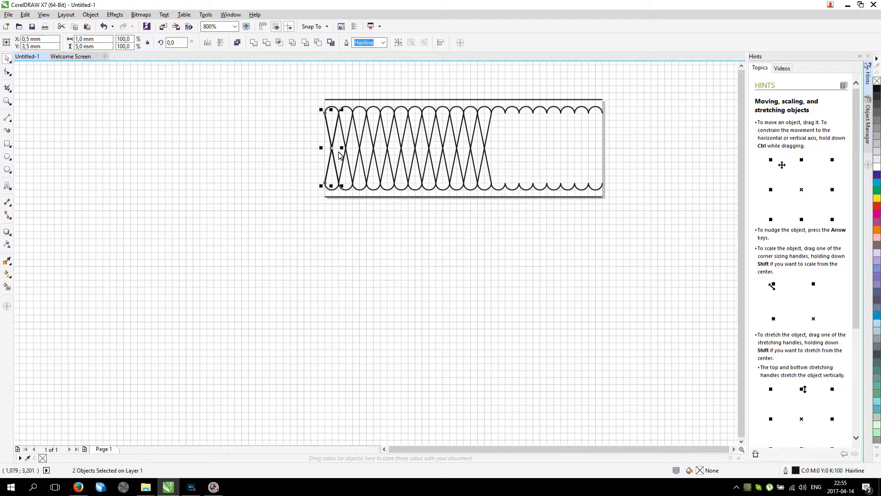
{"action": "left_click_drag", "start_coordinate": [333, 153], "coordinate": [499, 152]}
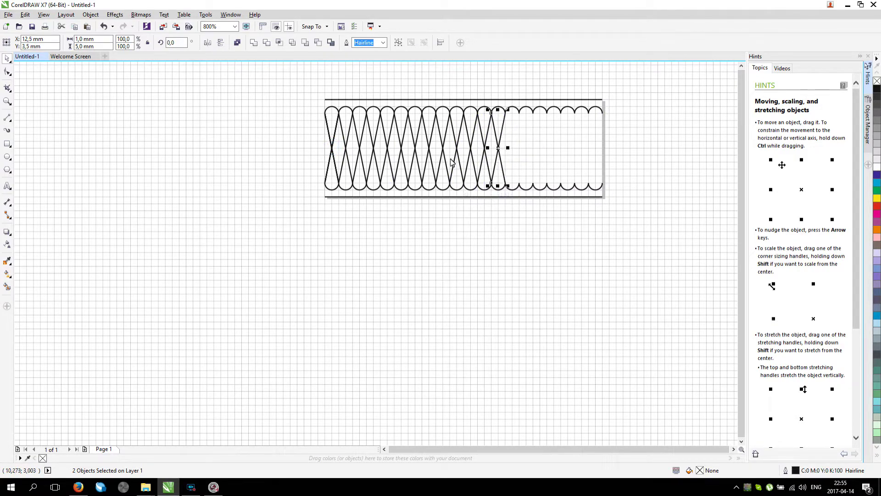
{"action": "left_click", "coordinate": [333, 152]}
{"action": "left_click_drag", "start_coordinate": [334, 152], "coordinate": [512, 151]}
{"action": "left_click", "coordinate": [342, 153]}
{"action": "left_click_drag", "start_coordinate": [334, 153], "coordinate": [526, 151]}
Step: Continue placing X copies up to the band's right end, then deselect everything
{"action": "left_click", "coordinate": [353, 150]}
{"action": "left_click_drag", "start_coordinate": [333, 153], "coordinate": [541, 153]}
{"action": "left_click", "coordinate": [337, 159]}
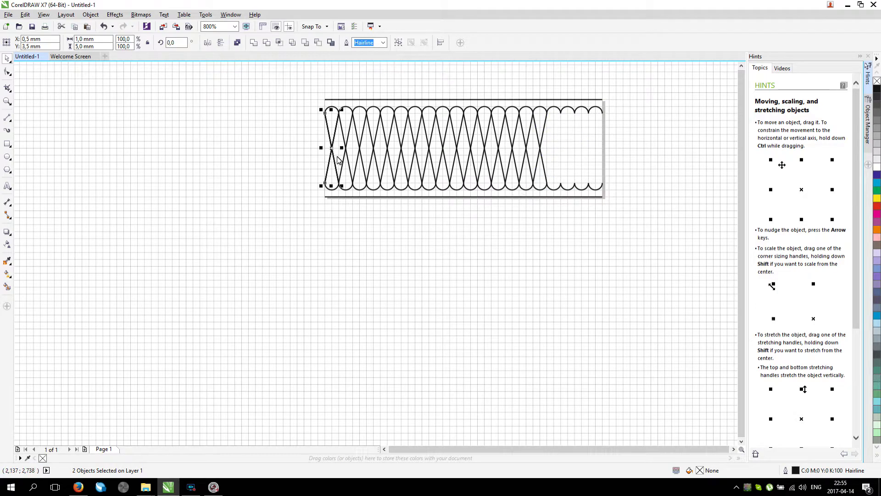
{"action": "left_click_drag", "start_coordinate": [332, 152], "coordinate": [554, 153]}
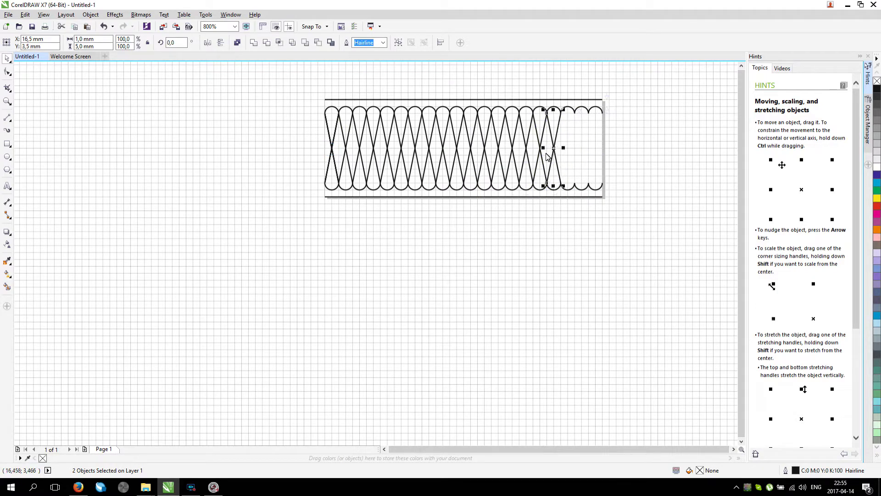
{"action": "left_click", "coordinate": [351, 151]}
{"action": "left_click_drag", "start_coordinate": [334, 153], "coordinate": [570, 153]}
{"action": "left_click", "coordinate": [324, 149]}
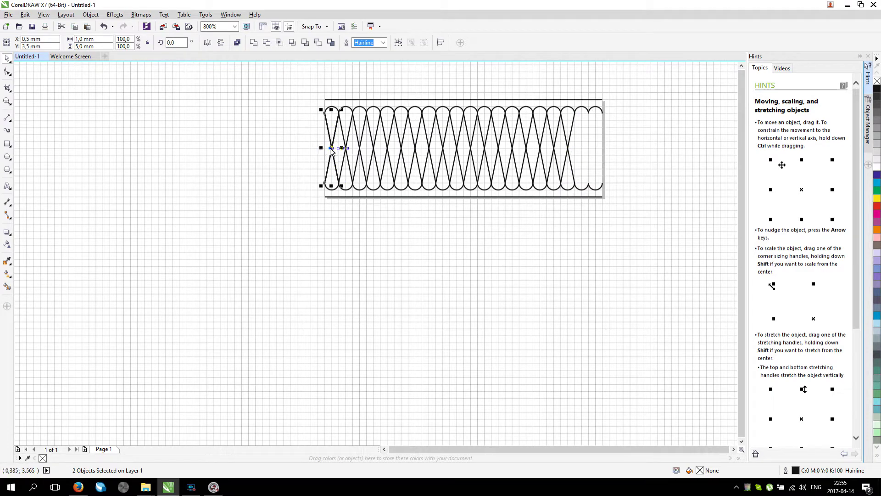
{"action": "left_click_drag", "start_coordinate": [331, 149], "coordinate": [591, 147]}
{"action": "left_click", "coordinate": [369, 179]}
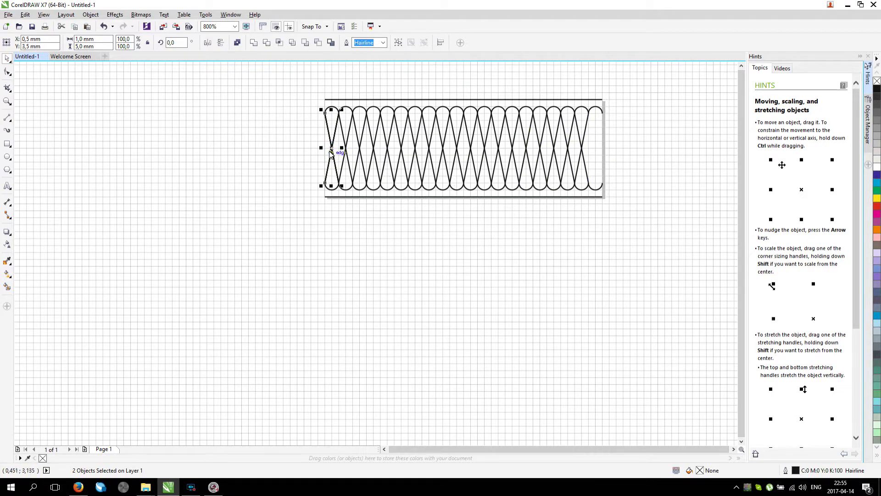
{"action": "left_click_drag", "start_coordinate": [333, 152], "coordinate": [596, 147]}
{"action": "left_click", "coordinate": [649, 179]}
{"action": "scroll", "coordinate": [649, 179], "scroll_direction": "down", "scroll_amount": 1}
{"action": "scroll", "coordinate": [647, 178], "scroll_direction": "up", "scroll_amount": 1}
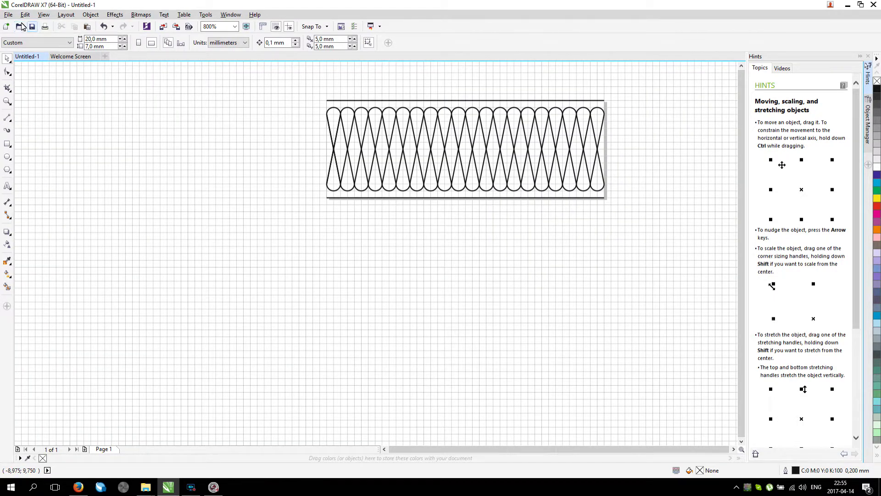
Step: Save the pattern to the Desktop as Untitled-1.dxf in DXF - AutoCAD format, accepting the export options
{"action": "left_click", "coordinate": [8, 14]}
{"action": "left_click", "coordinate": [44, 103]}
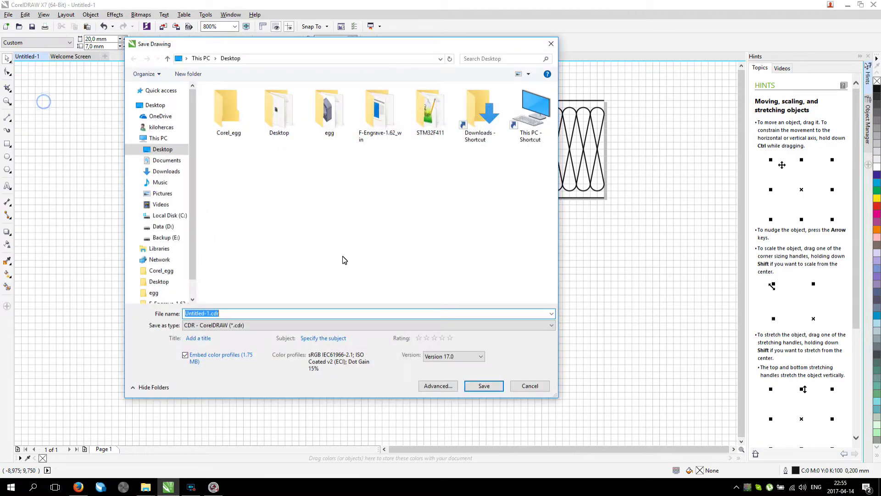
{"action": "left_click", "coordinate": [279, 324]}
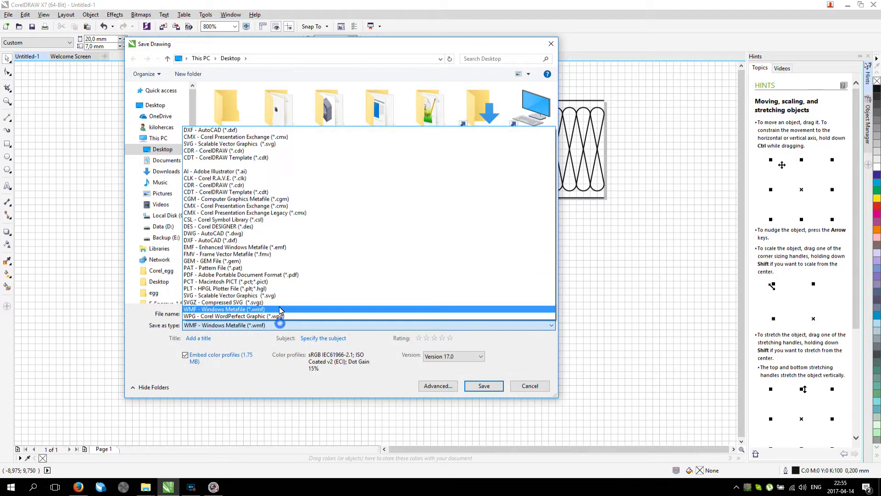
{"action": "left_click", "coordinate": [242, 240]}
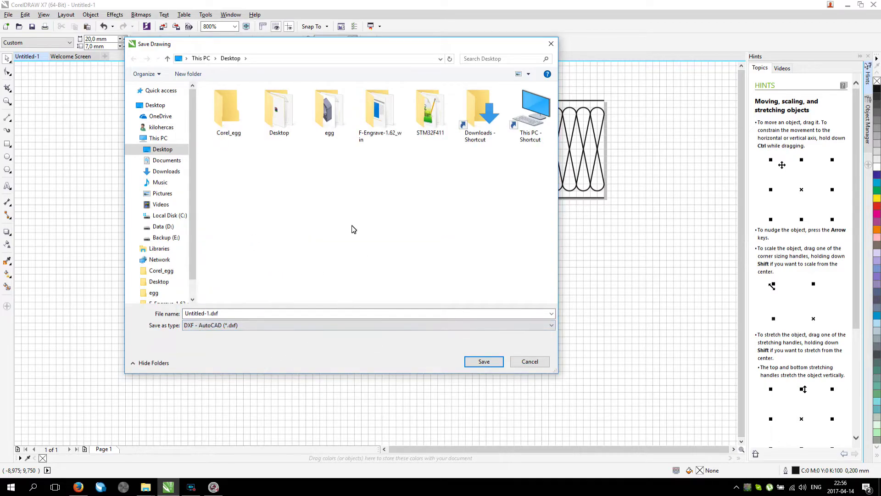
{"action": "left_click", "coordinate": [482, 362]}
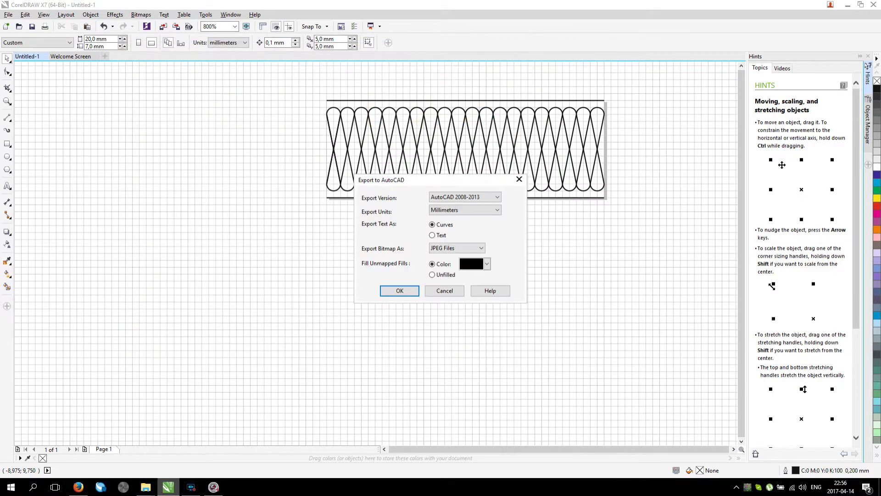
{"action": "left_click", "coordinate": [394, 291]}
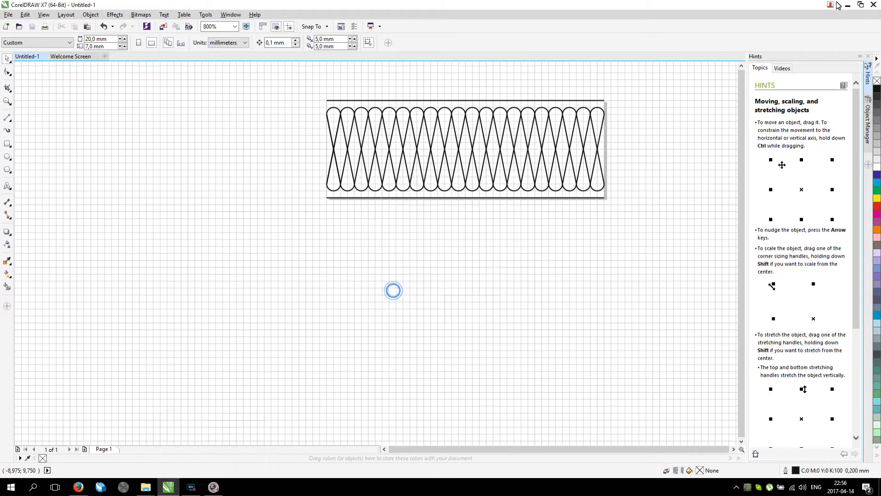
Step: Launch F-Engrave from its desktop folder and set its general units to millimetres
{"action": "left_click", "coordinate": [849, 5]}
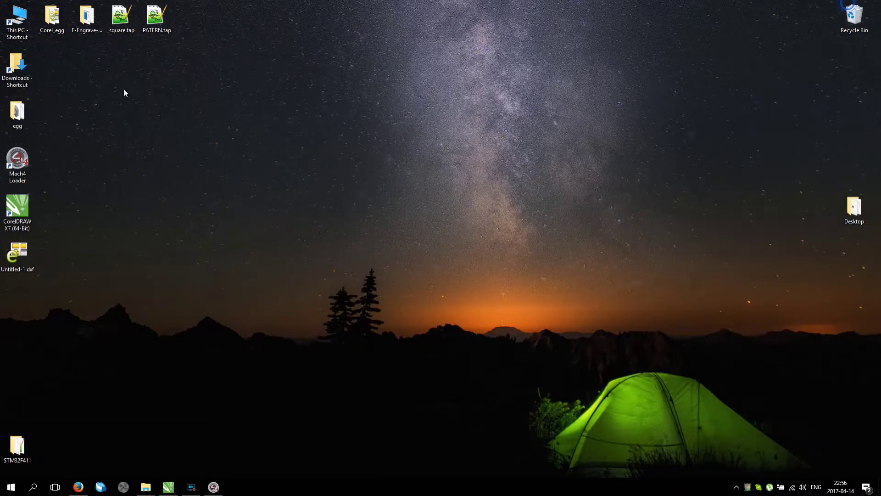
{"action": "double_click", "coordinate": [86, 18]}
{"action": "left_click", "coordinate": [215, 193]}
{"action": "double_click", "coordinate": [215, 192]}
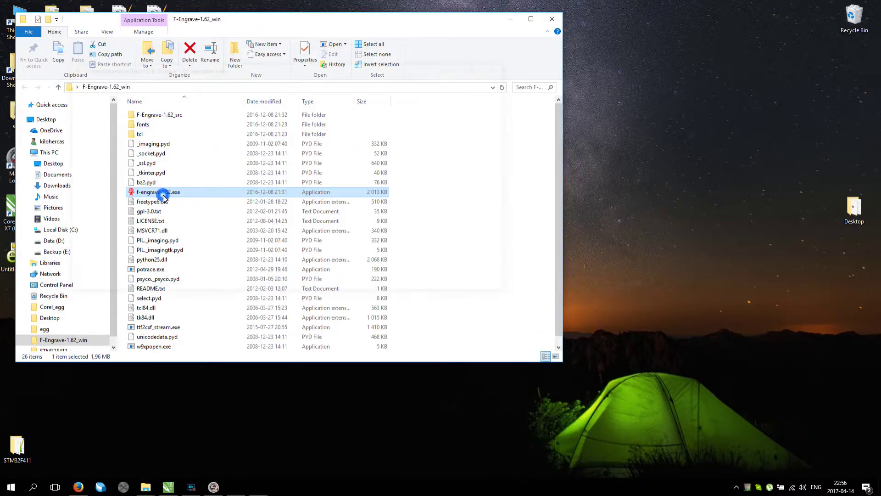
{"action": "left_click", "coordinate": [136, 91]}
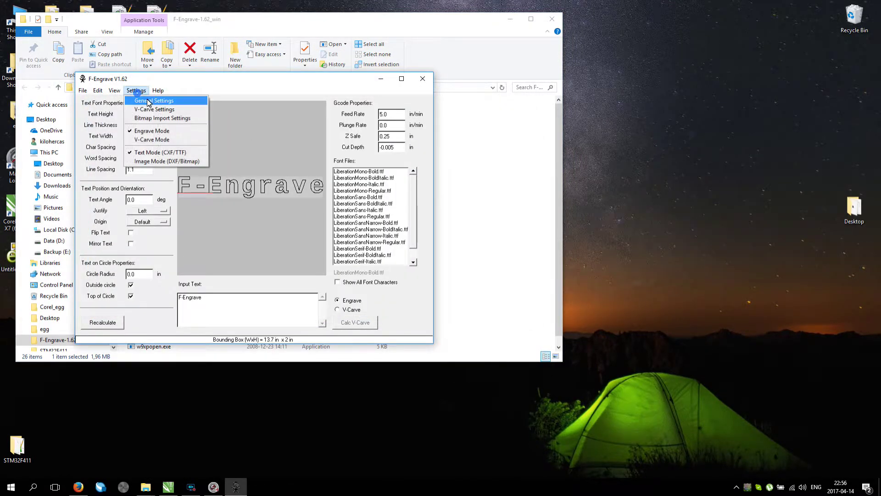
{"action": "left_click", "coordinate": [148, 99]}
{"action": "left_click", "coordinate": [238, 127]}
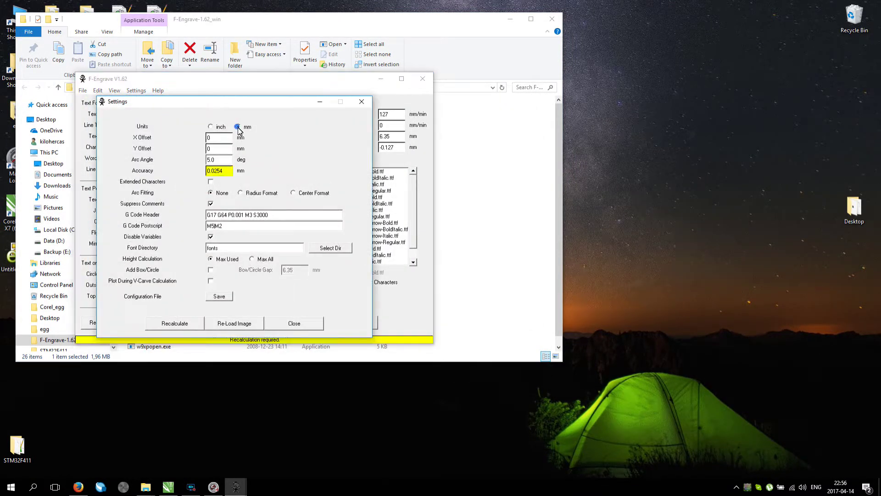
{"action": "left_click", "coordinate": [292, 324]}
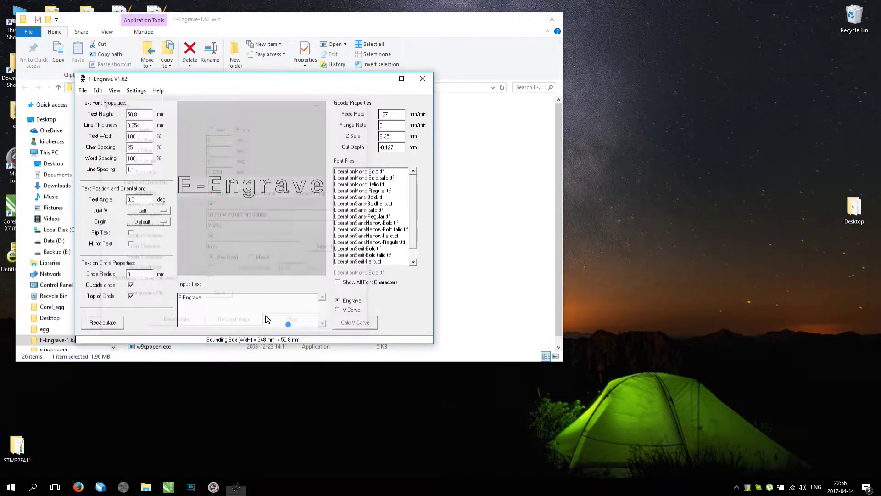
Step: Open Untitled-1.dxf from the Desktop and recalculate the design
{"action": "left_click", "coordinate": [82, 91]}
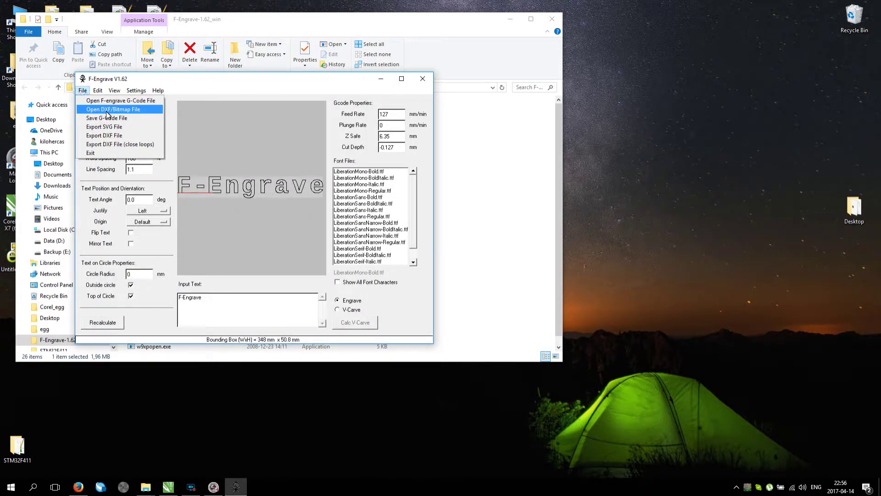
{"action": "left_click", "coordinate": [108, 110]}
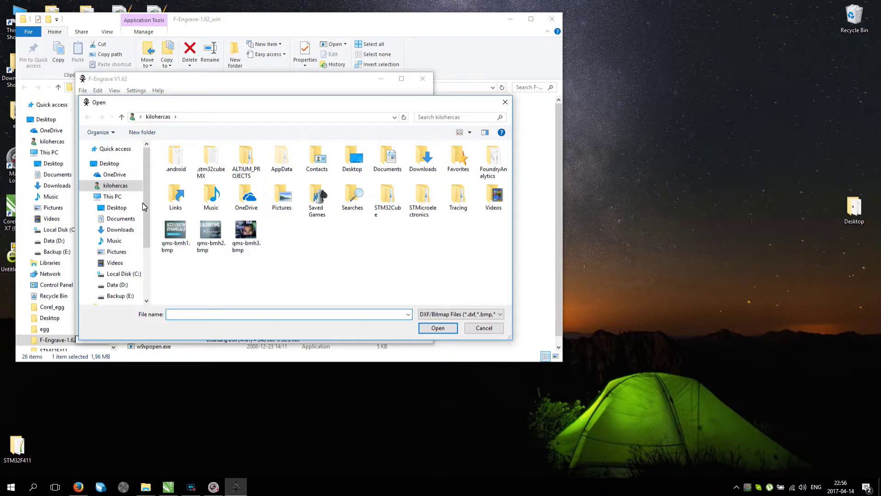
{"action": "left_click", "coordinate": [109, 164]}
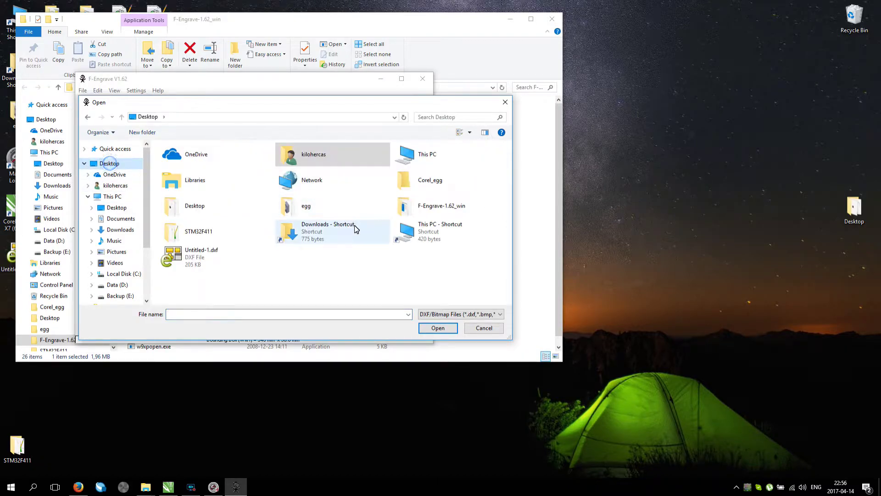
{"action": "double_click", "coordinate": [194, 258]}
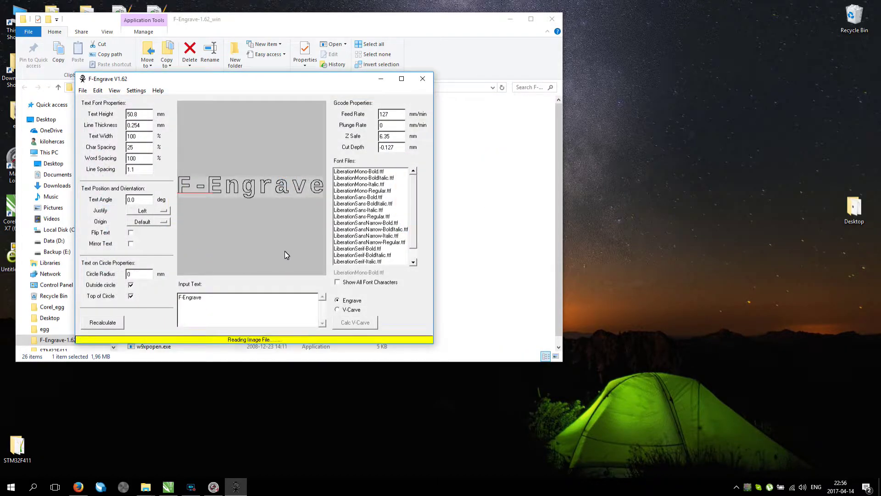
{"action": "left_click", "coordinate": [112, 322]}
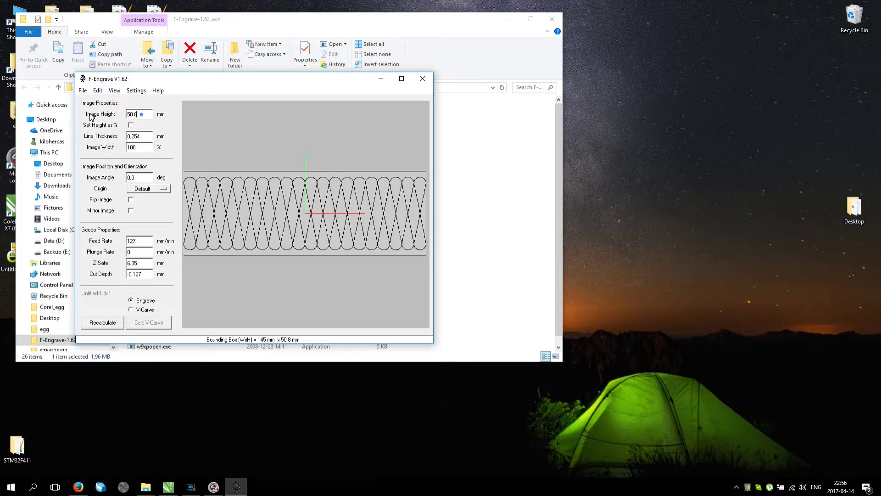
Step: Set Image Height to 7 mm and Line Thickness to 0.01 mm, then recalculate
{"action": "key", "text": "ctrl+a"}
{"action": "type", "text": "7"}
{"action": "key", "text": "Return"}
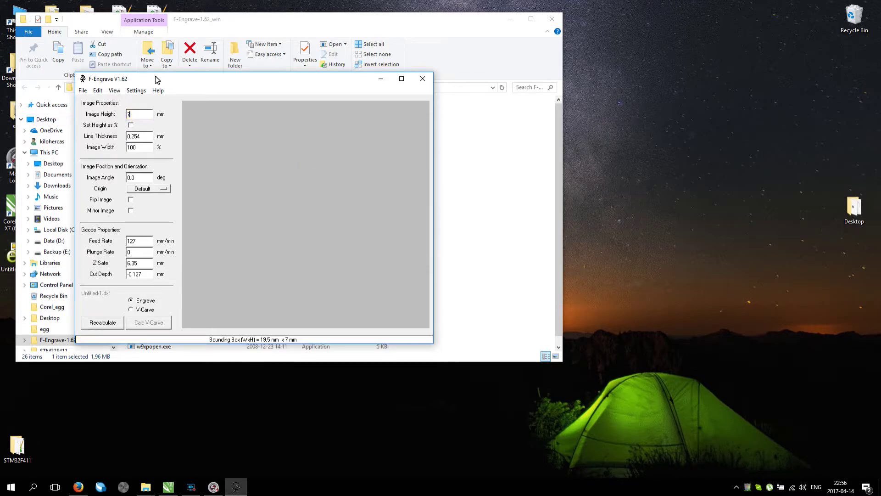
{"action": "key", "text": "ctrl+a"}
{"action": "type", "text": "0"}
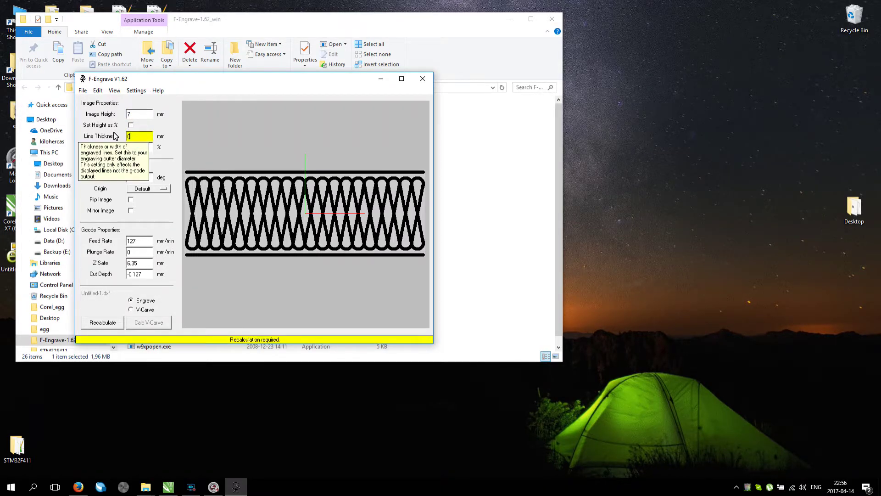
{"action": "key", "text": "Return"}
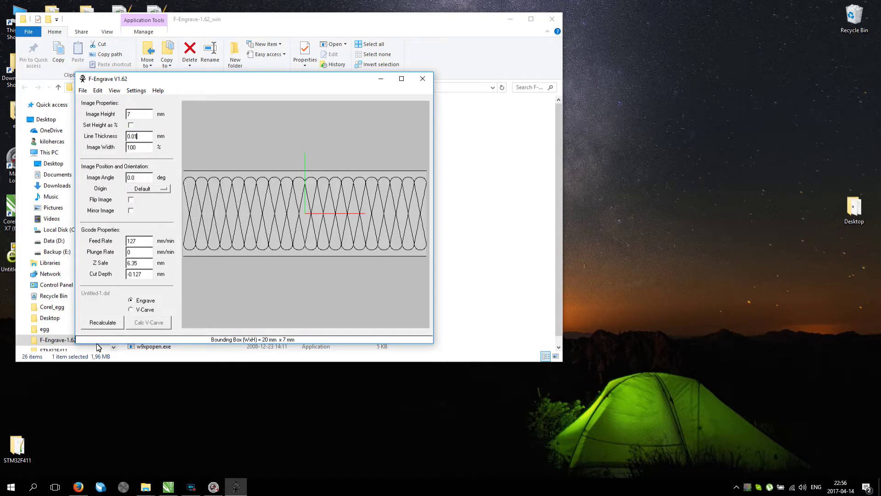
{"action": "left_click", "coordinate": [101, 322]}
Step: Set Z Safe to 1 mm and Cut Depth to -1 mm, then select the Feed Rate value
{"action": "double_click", "coordinate": [145, 263]}
{"action": "type", "text": "1"}
{"action": "double_click", "coordinate": [150, 274]}
{"action": "key", "text": "BackSpace"}
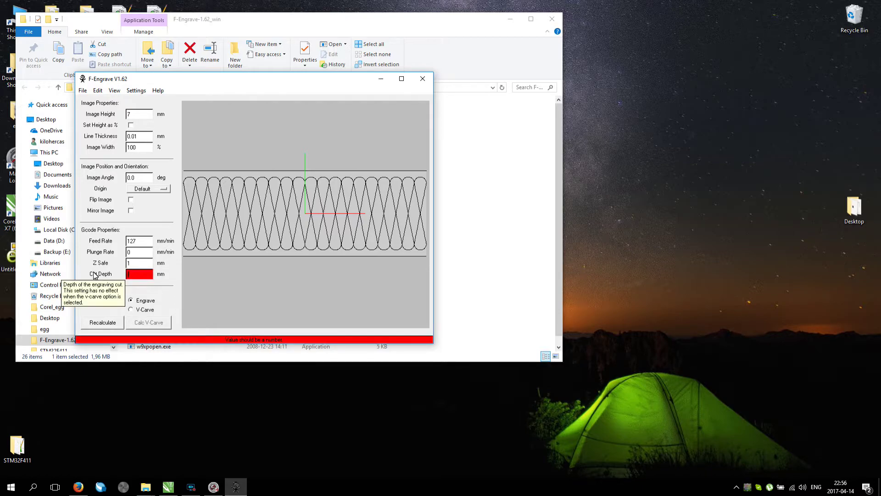
{"action": "type", "text": "-1"}
{"action": "double_click", "coordinate": [151, 243]}
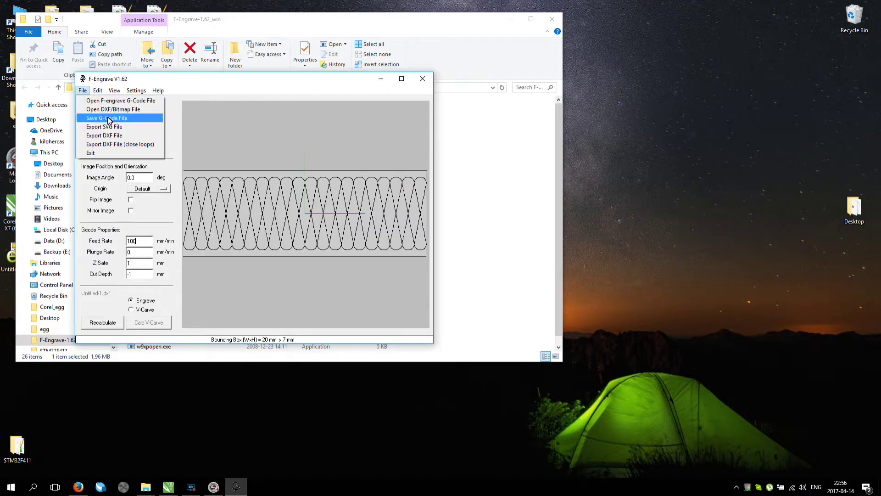
Step: Save the G-code to the Desktop as TEST.tap with the TAP file type
{"action": "left_click", "coordinate": [108, 118]}
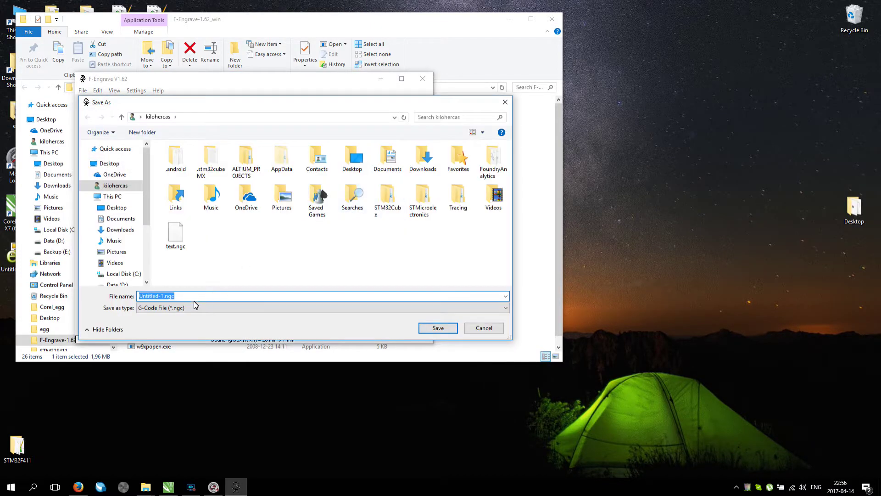
{"action": "left_click", "coordinate": [191, 308]}
{"action": "left_click", "coordinate": [186, 318]}
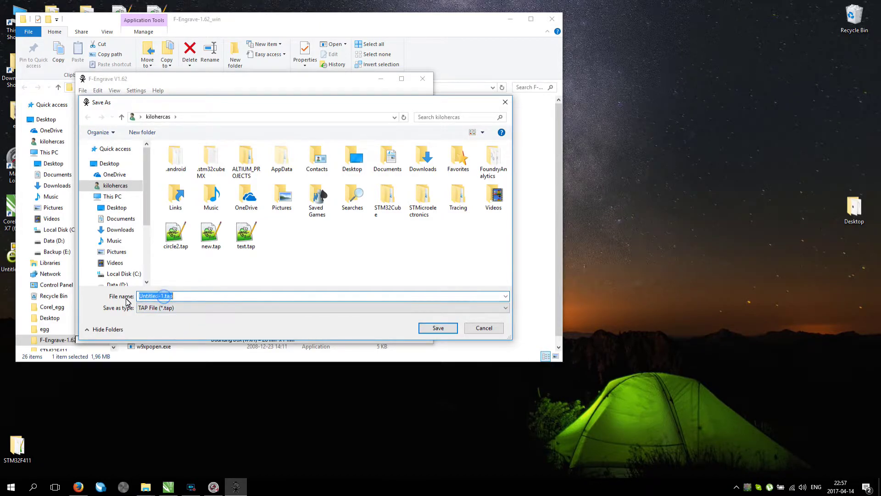
{"action": "type", "text": "TEST"}
{"action": "left_click", "coordinate": [110, 166]}
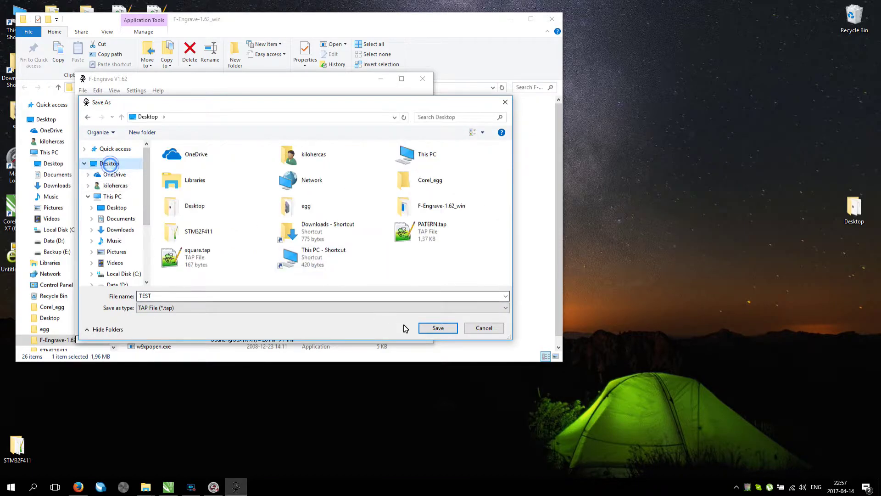
{"action": "left_click", "coordinate": [438, 329]}
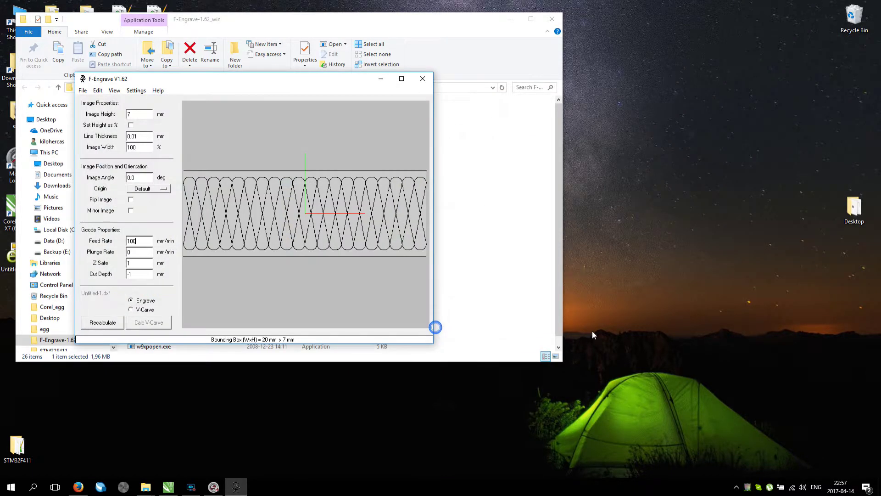
Step: Load TEST.tap from the Desktop into Mach4 and start the program with Cycle Start
{"action": "left_click", "coordinate": [212, 487]}
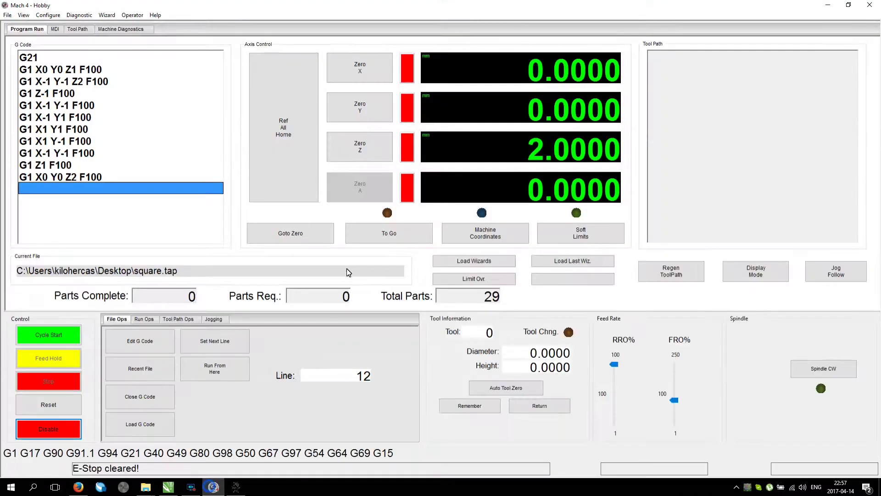
{"action": "left_click", "coordinate": [149, 426]}
{"action": "left_click", "coordinate": [161, 161]}
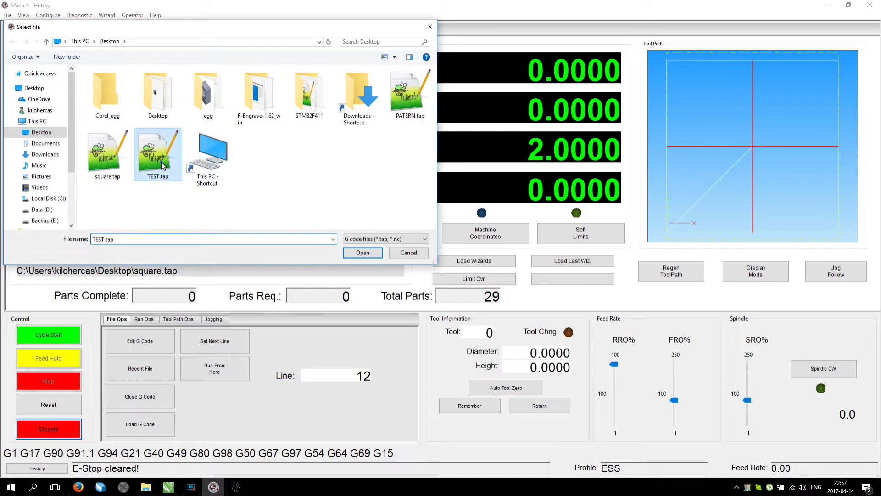
{"action": "double_click", "coordinate": [161, 162]}
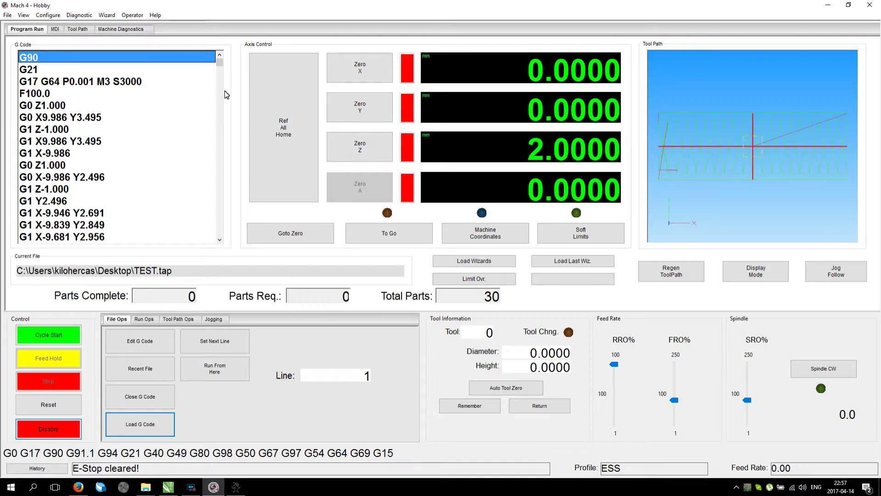
{"action": "left_click_drag", "start_coordinate": [219, 68], "coordinate": [196, 63]}
{"action": "left_click", "coordinate": [51, 341]}
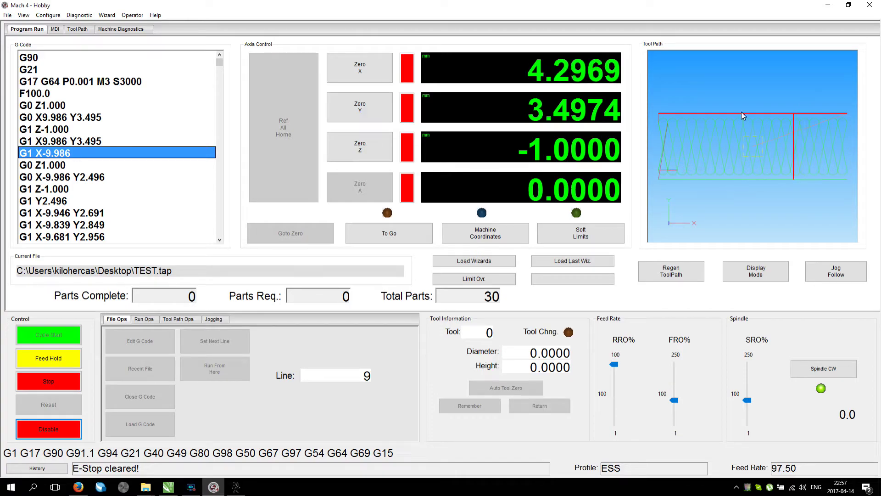
Step: Raise the feed override to 250% and turn on Jog Follow while TEST.tap runs
{"action": "scroll", "coordinate": [695, 137], "scroll_direction": "up", "scroll_amount": 3}
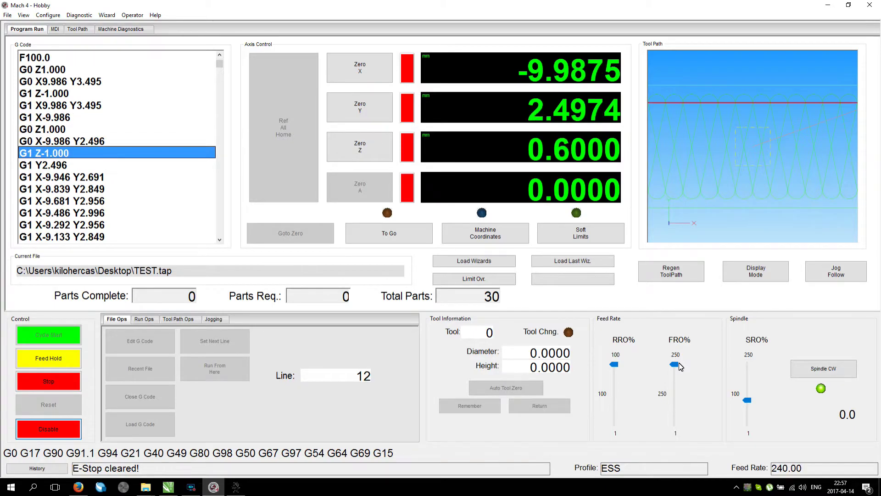
{"action": "left_click", "coordinate": [835, 271]}
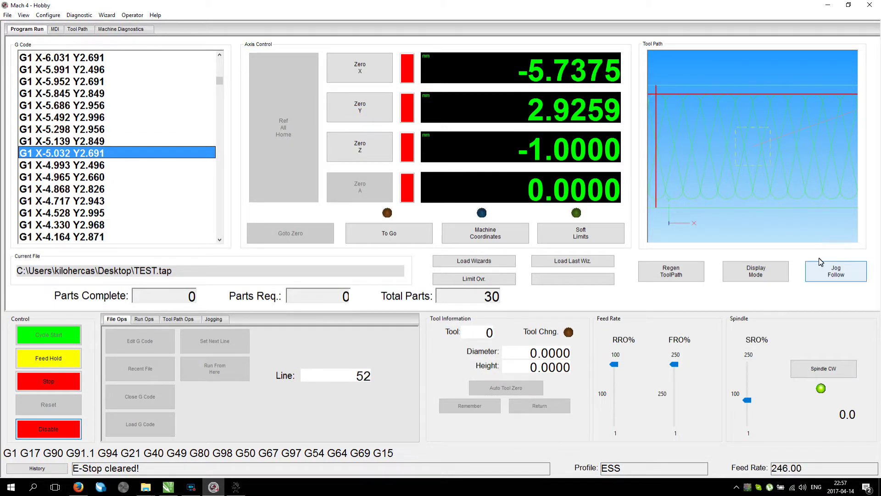
{"action": "scroll", "coordinate": [758, 205], "scroll_direction": "down", "scroll_amount": 3}
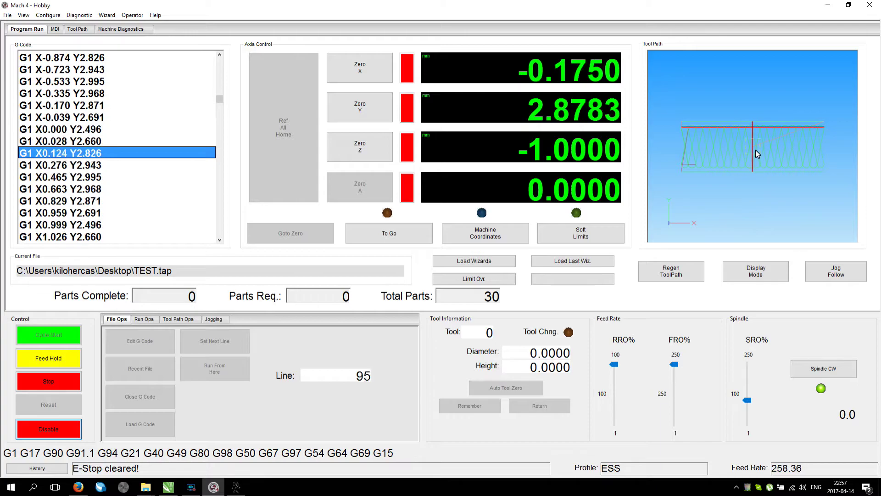
{"action": "scroll", "coordinate": [783, 131], "scroll_direction": "up", "scroll_amount": 1}
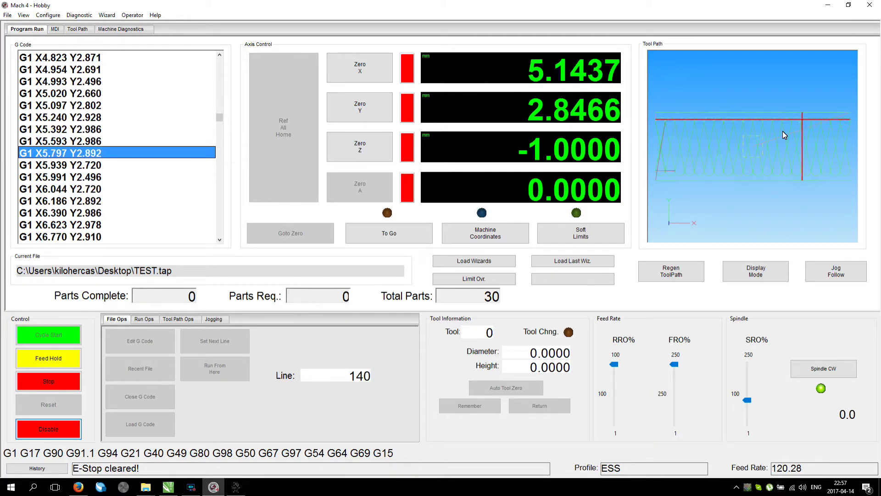